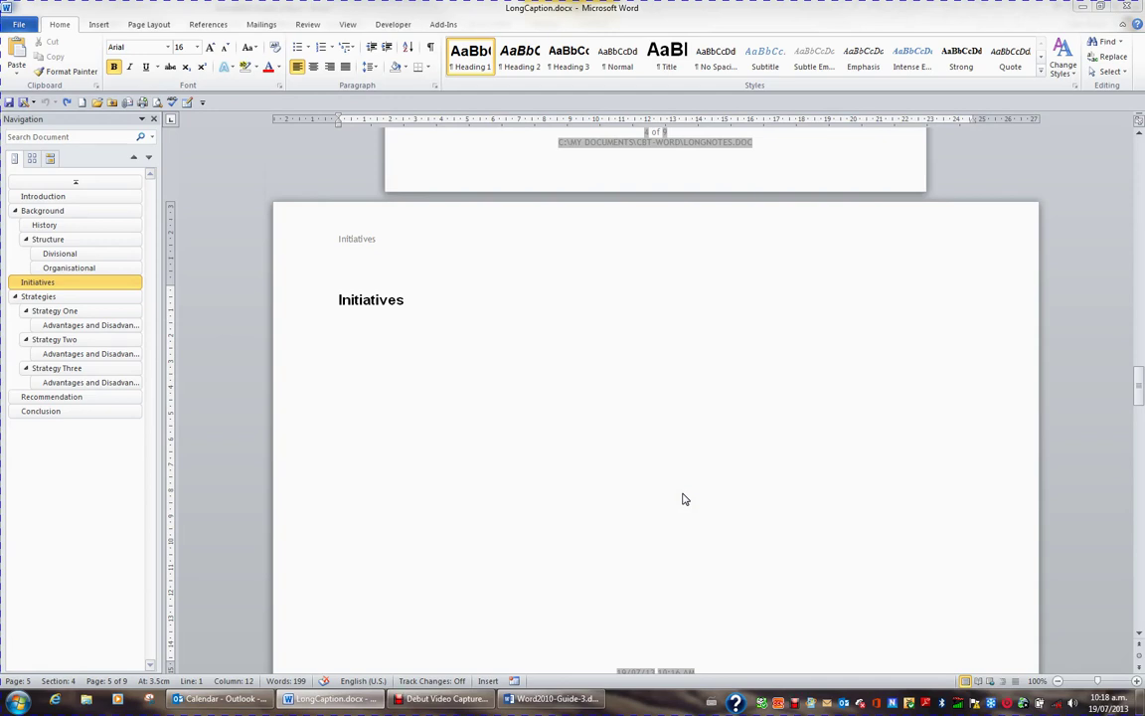
Search the clip art for "house" and insert the picture of the white cottage by the water on a new line below the Initiatives heading
click(408, 300)
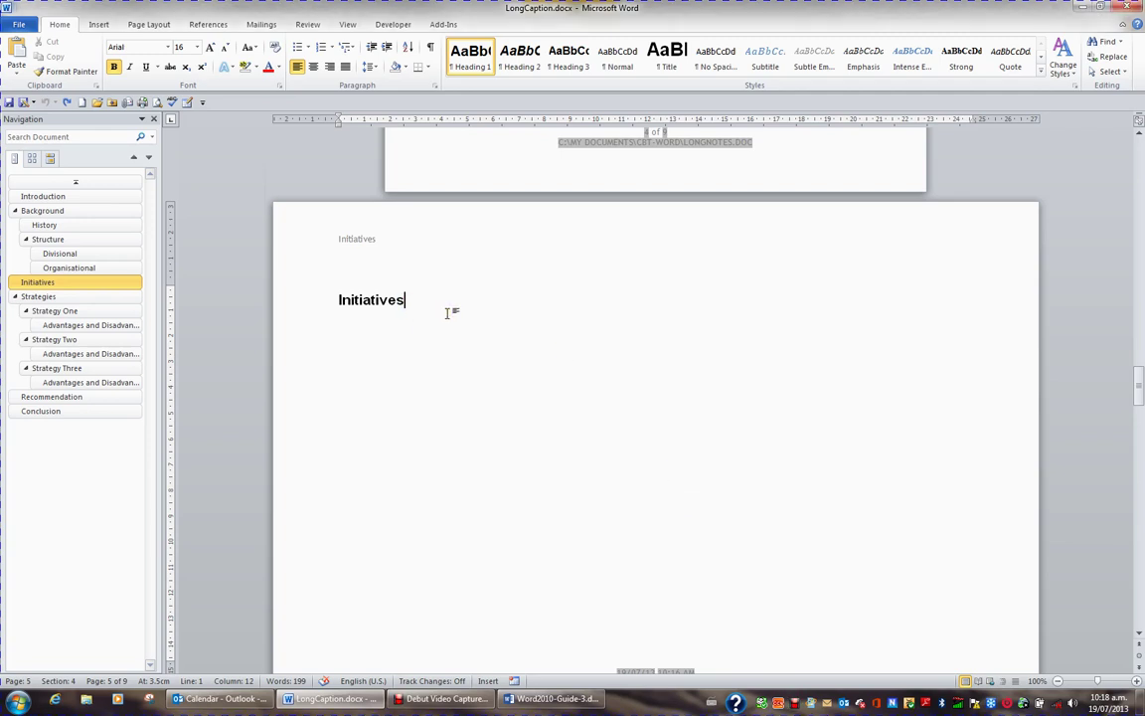
key(Return)
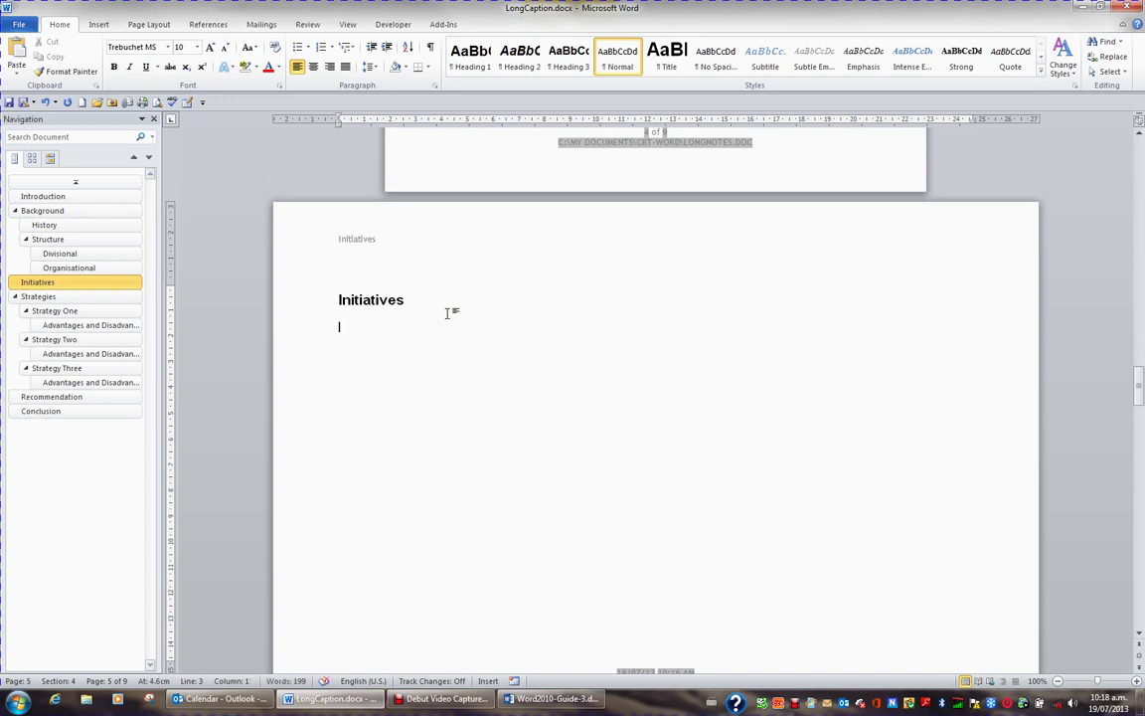
click(98, 24)
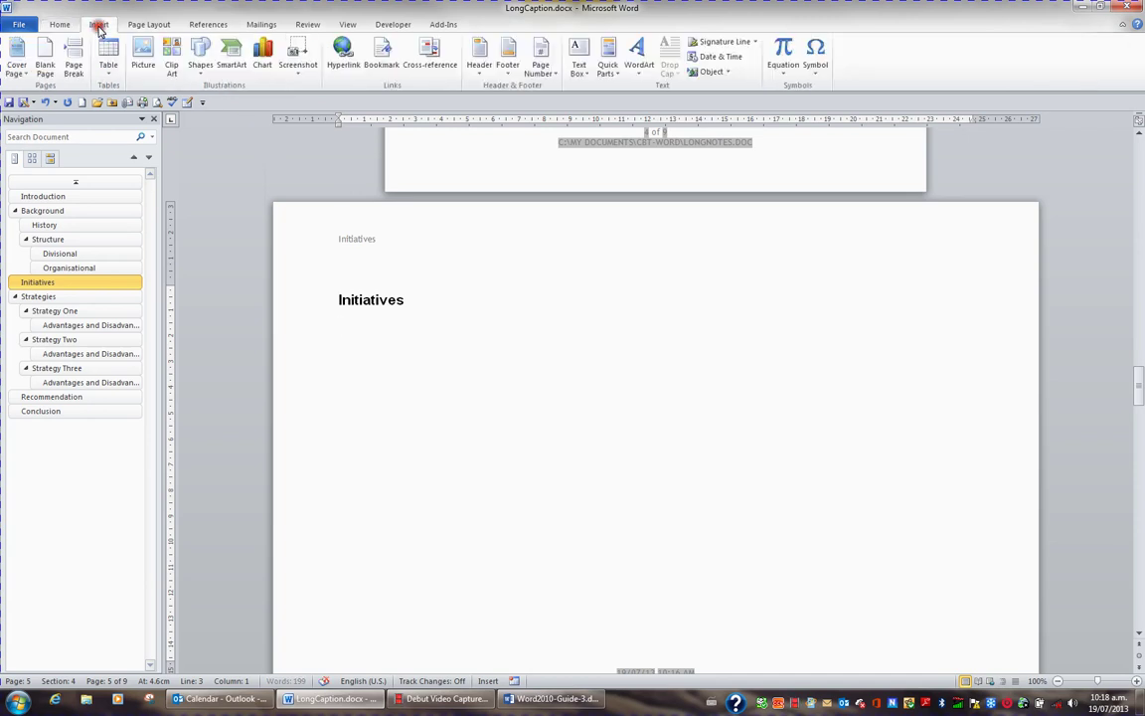
click(173, 65)
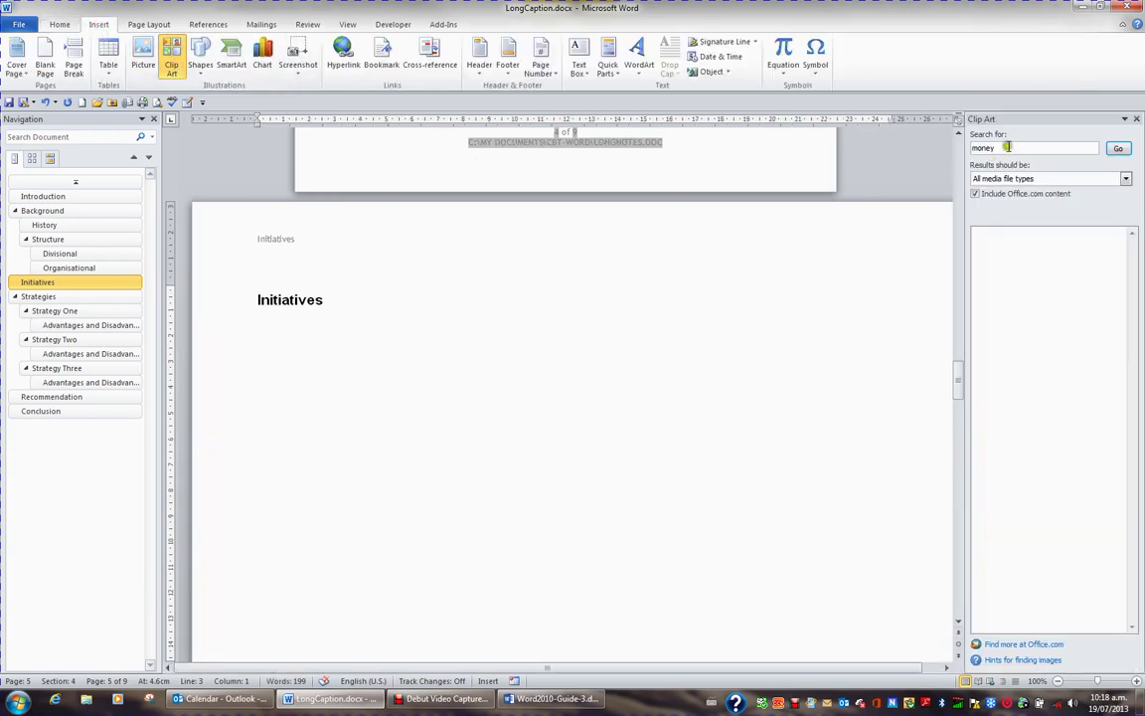
drag(1002, 147, 977, 151)
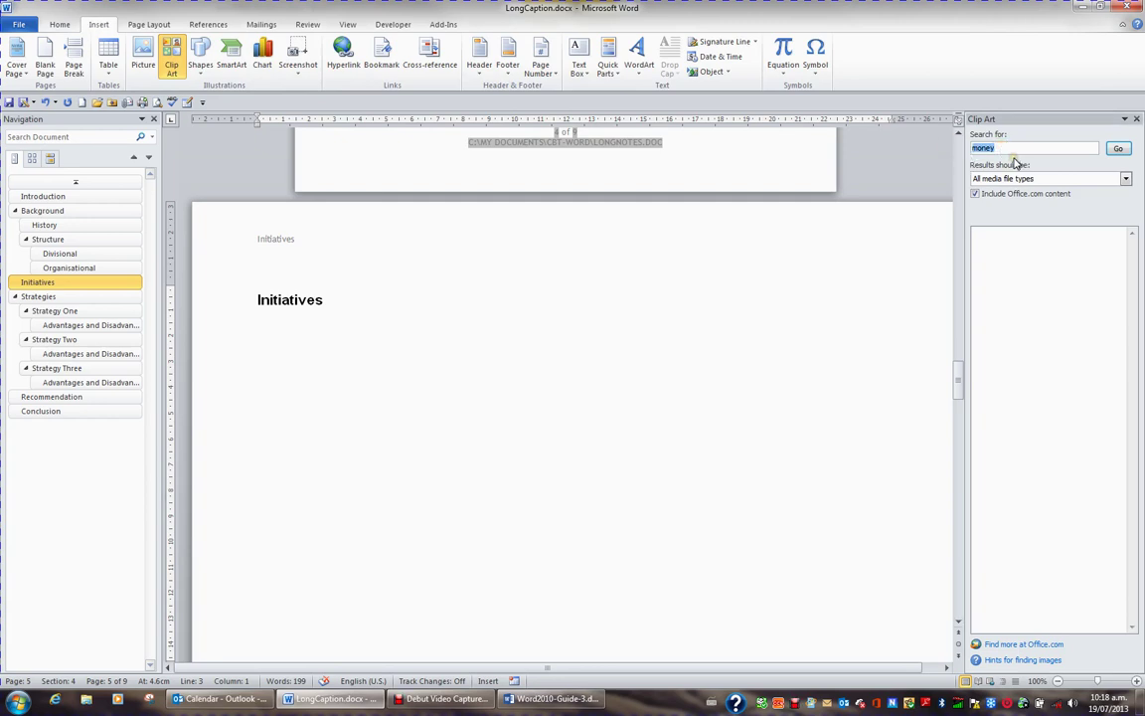
text(house)
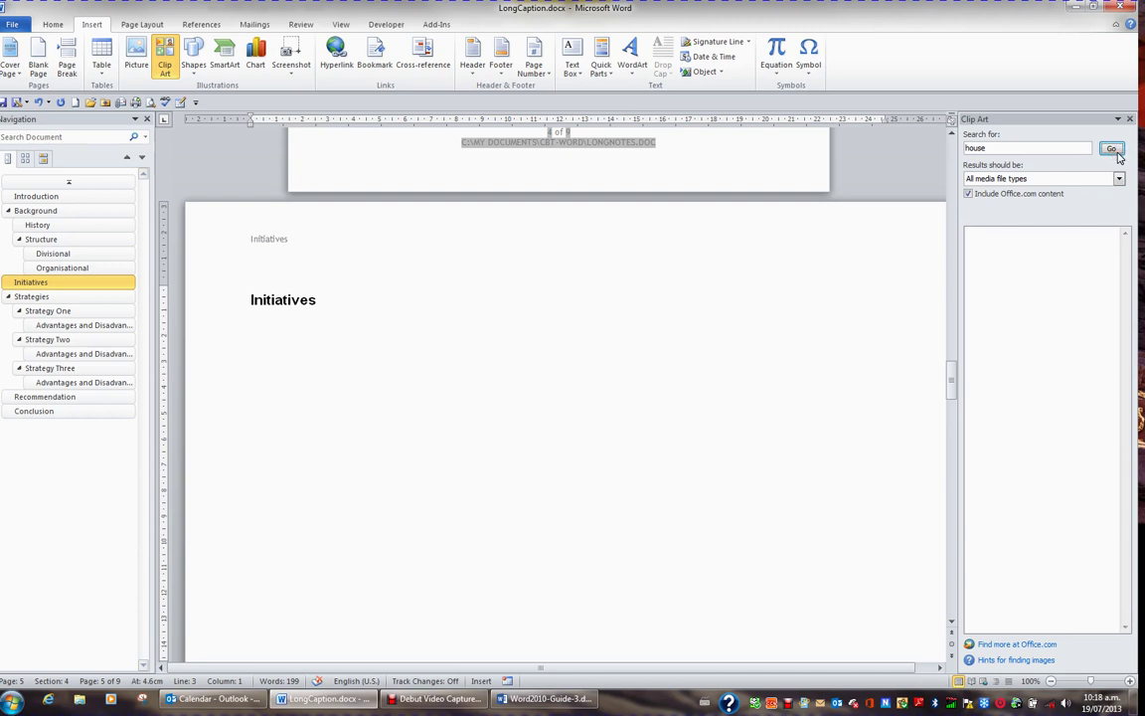
click(1115, 151)
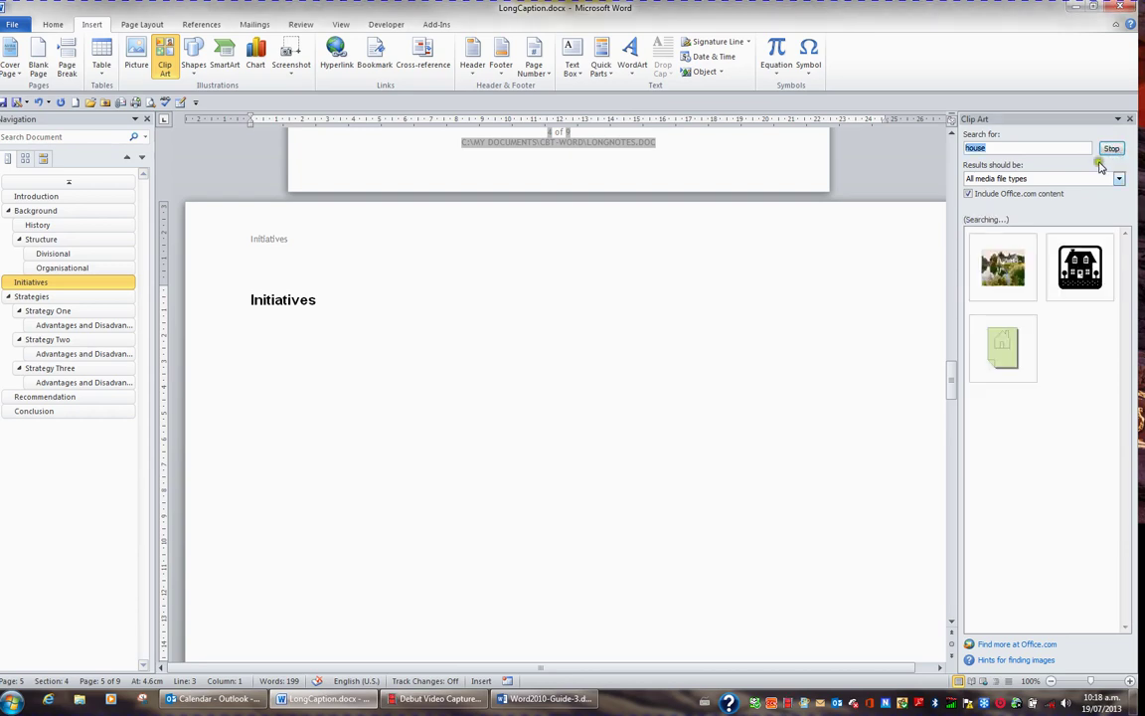
click(1008, 276)
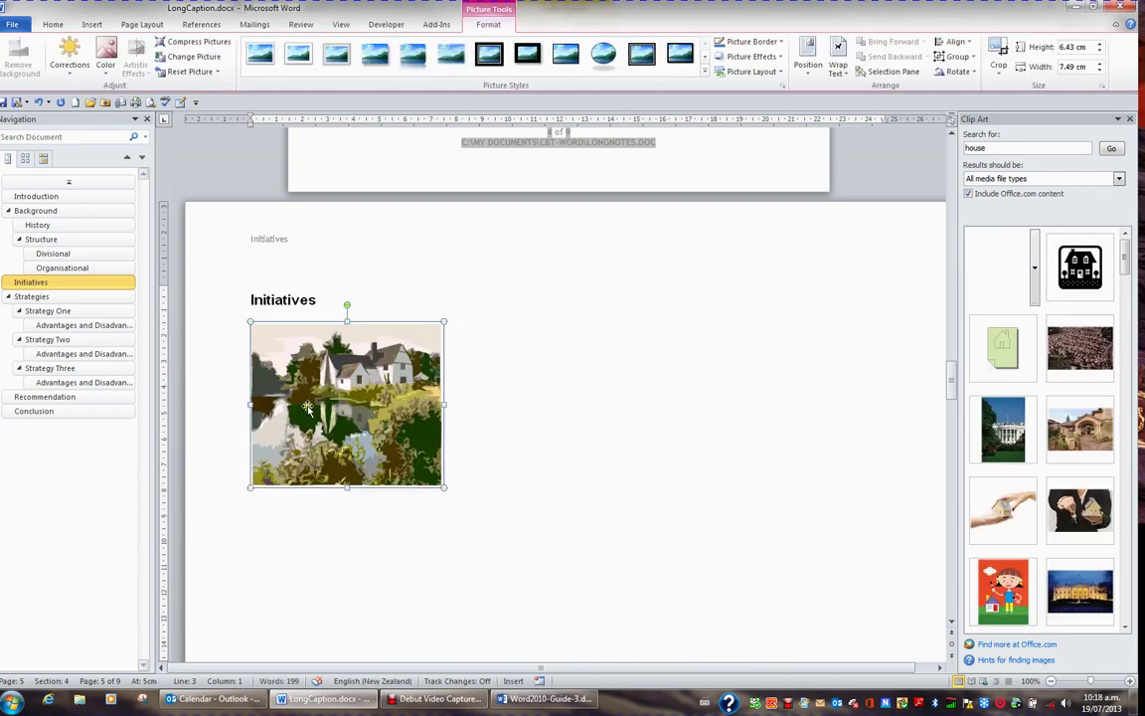
Open the caption settings for the inserted cottage picture
right_click(360, 411)
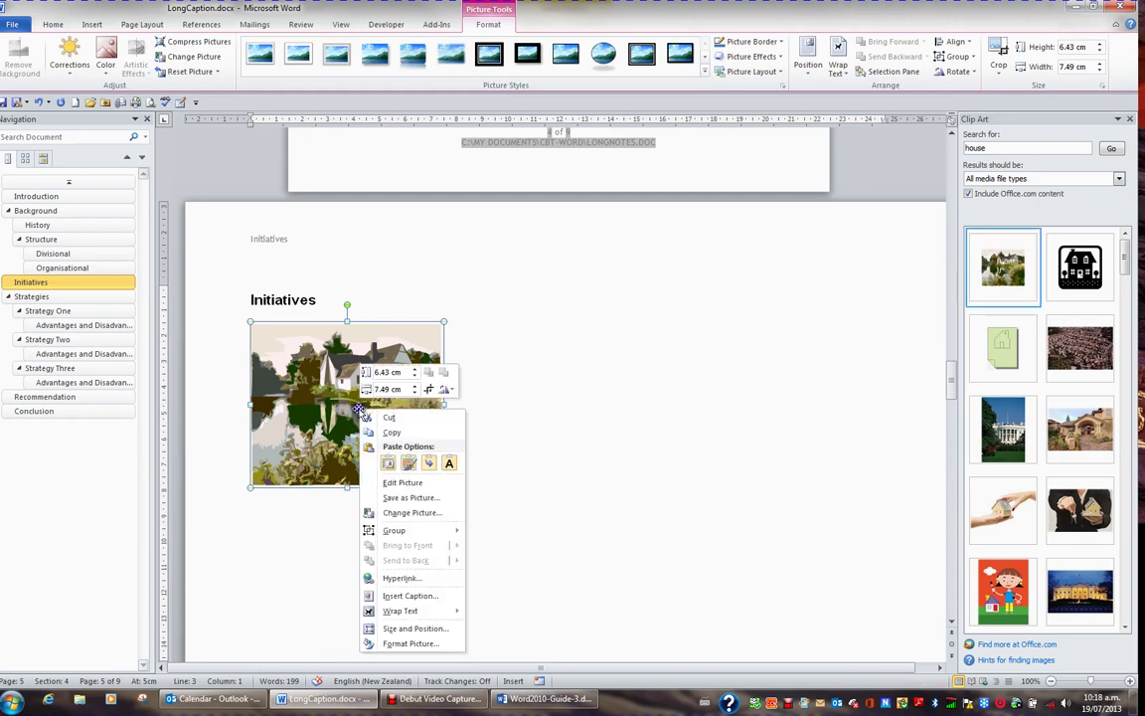
click(433, 596)
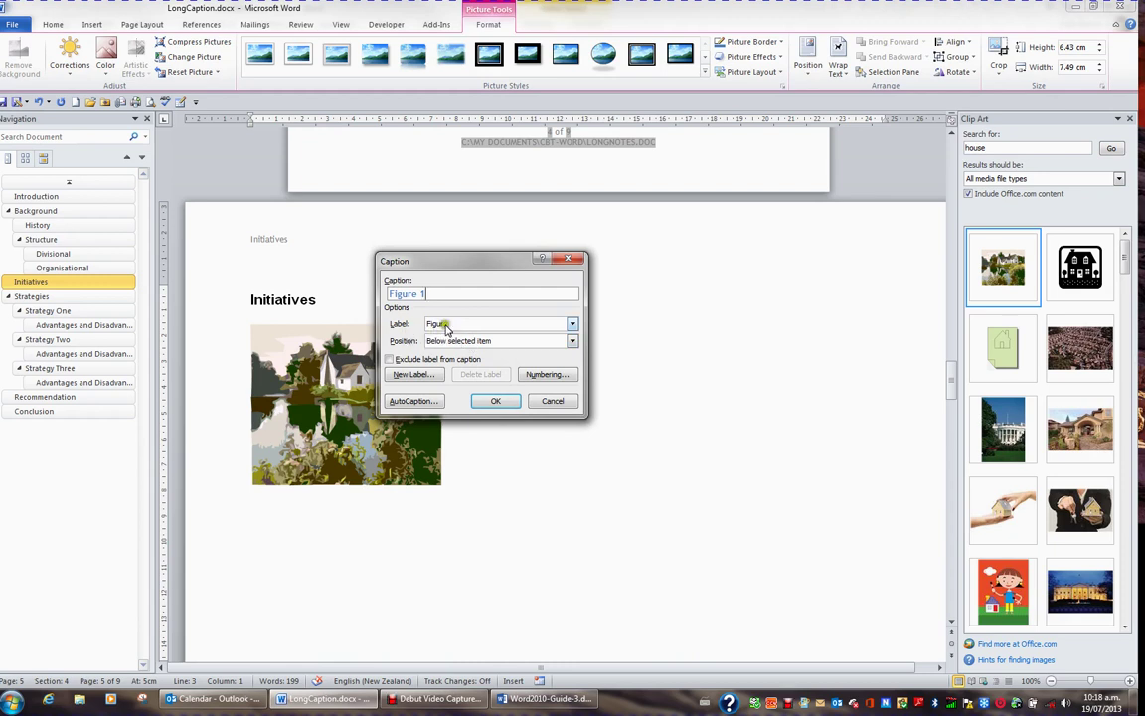
Try the Table and Equation labels for the cottage picture's caption
click(574, 325)
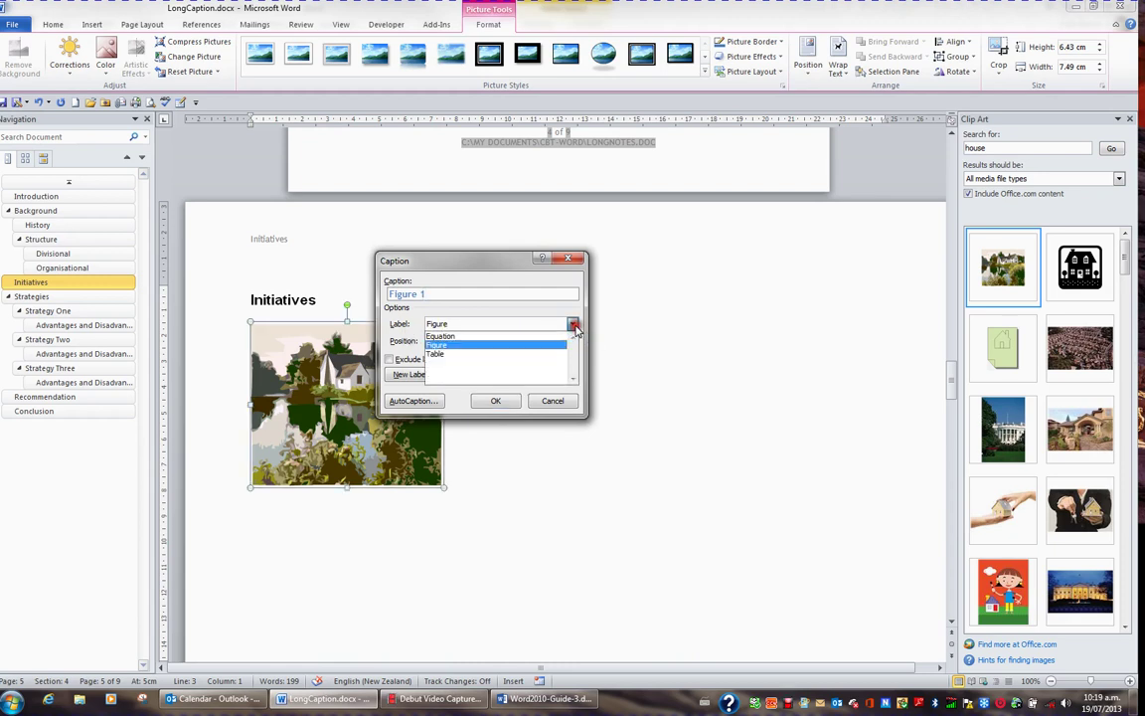
click(537, 350)
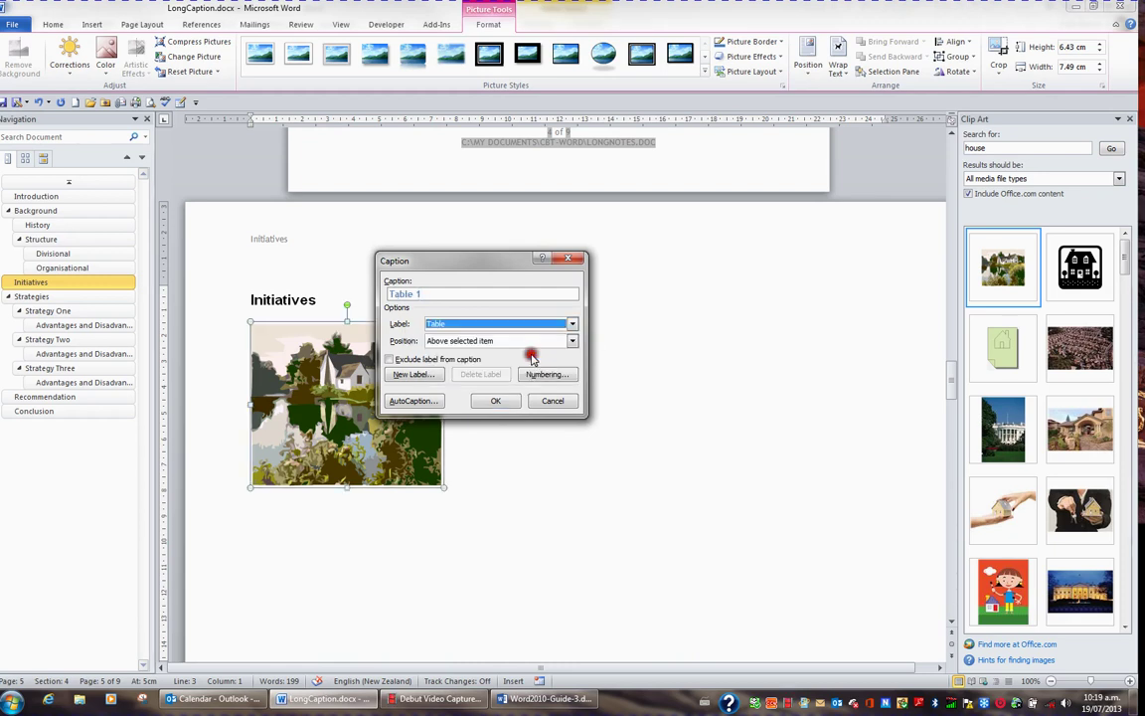
click(573, 324)
click(545, 337)
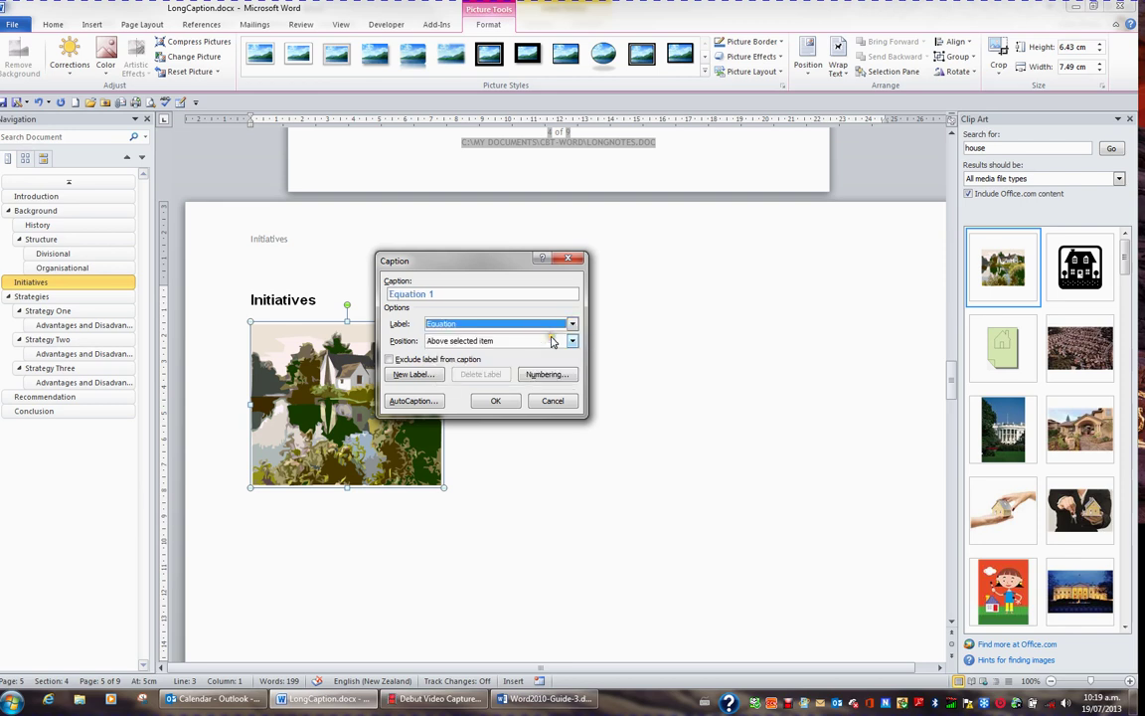
Create a new caption label named Illustration and use it for the cottage picture's caption
click(415, 375)
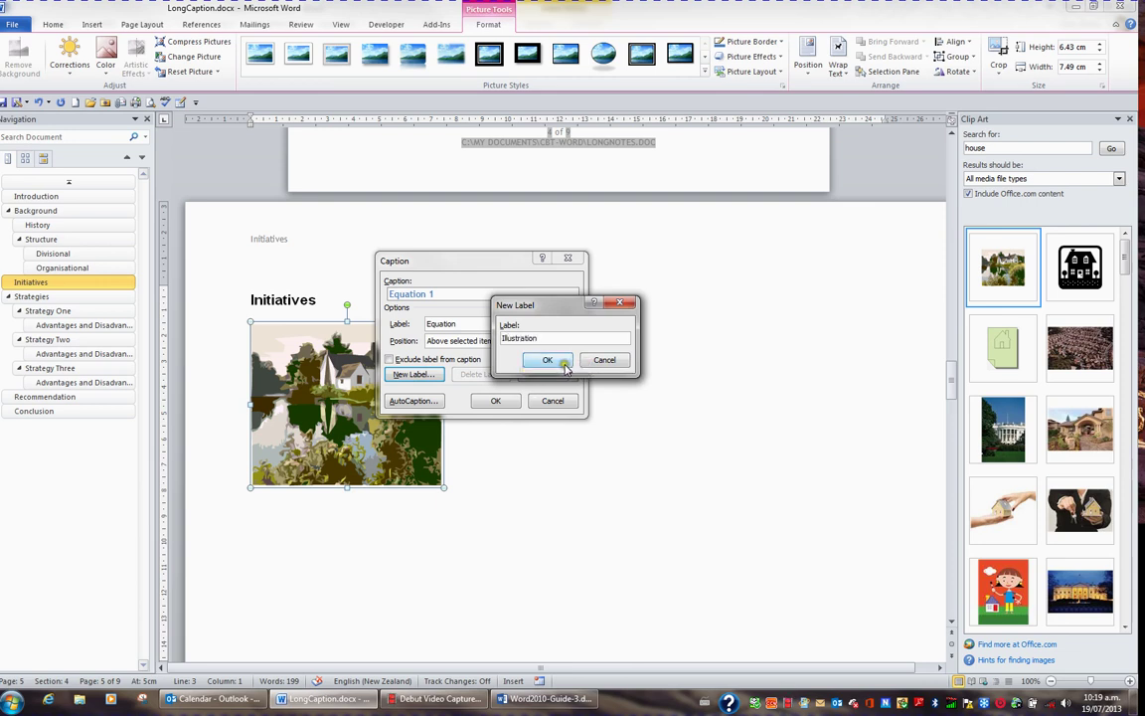
click(562, 363)
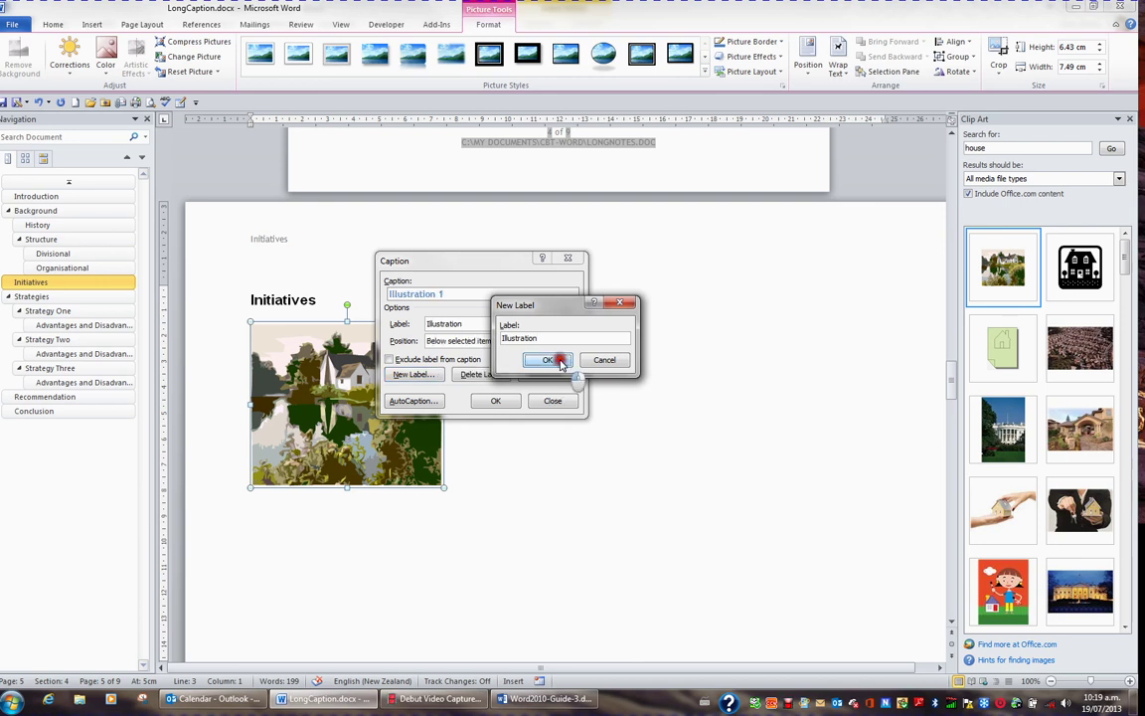
click(572, 324)
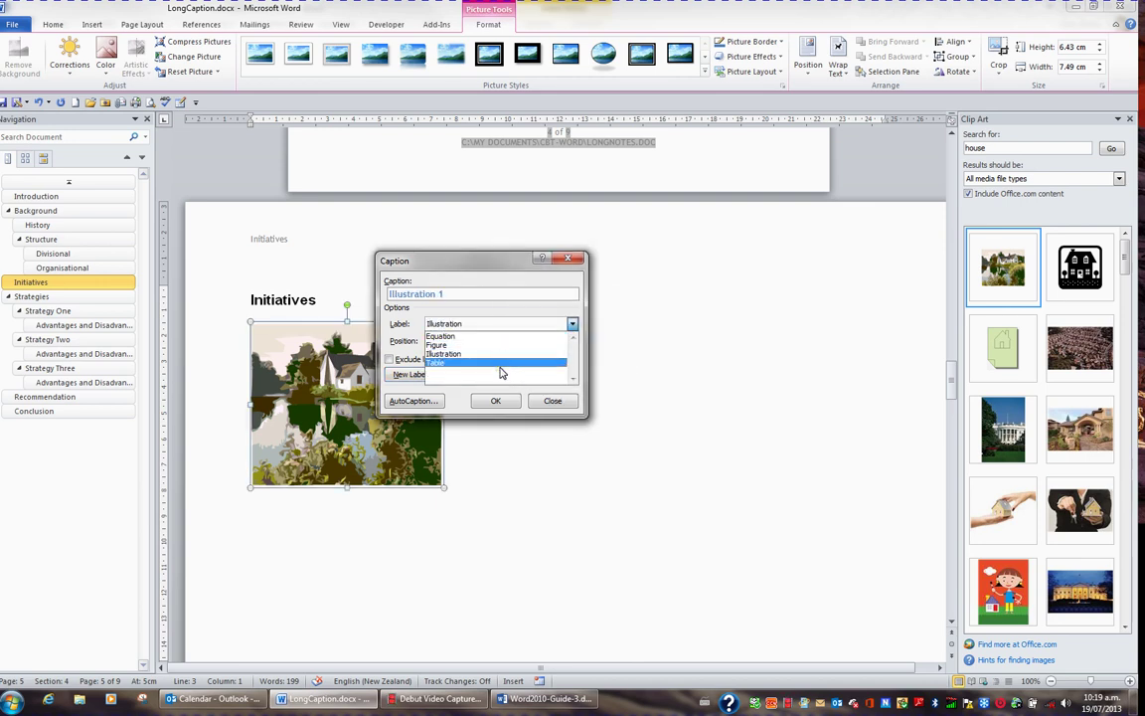
click(456, 325)
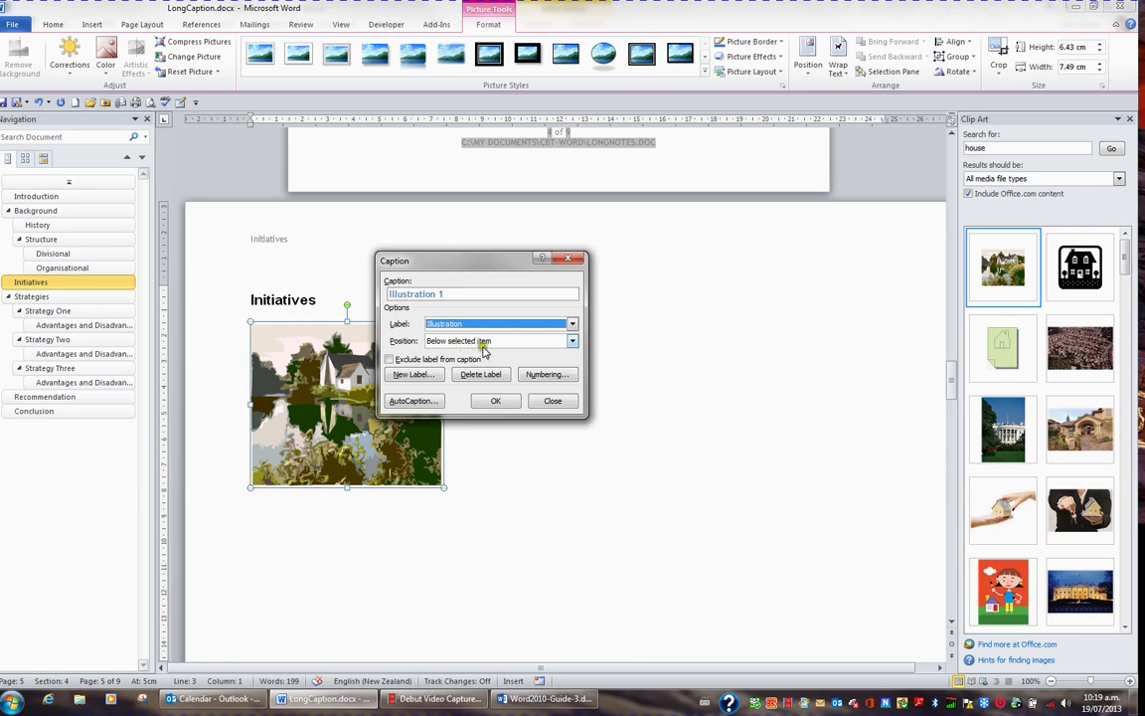
Try placing the caption above the selected item, then restore its position to below the selected item
click(568, 344)
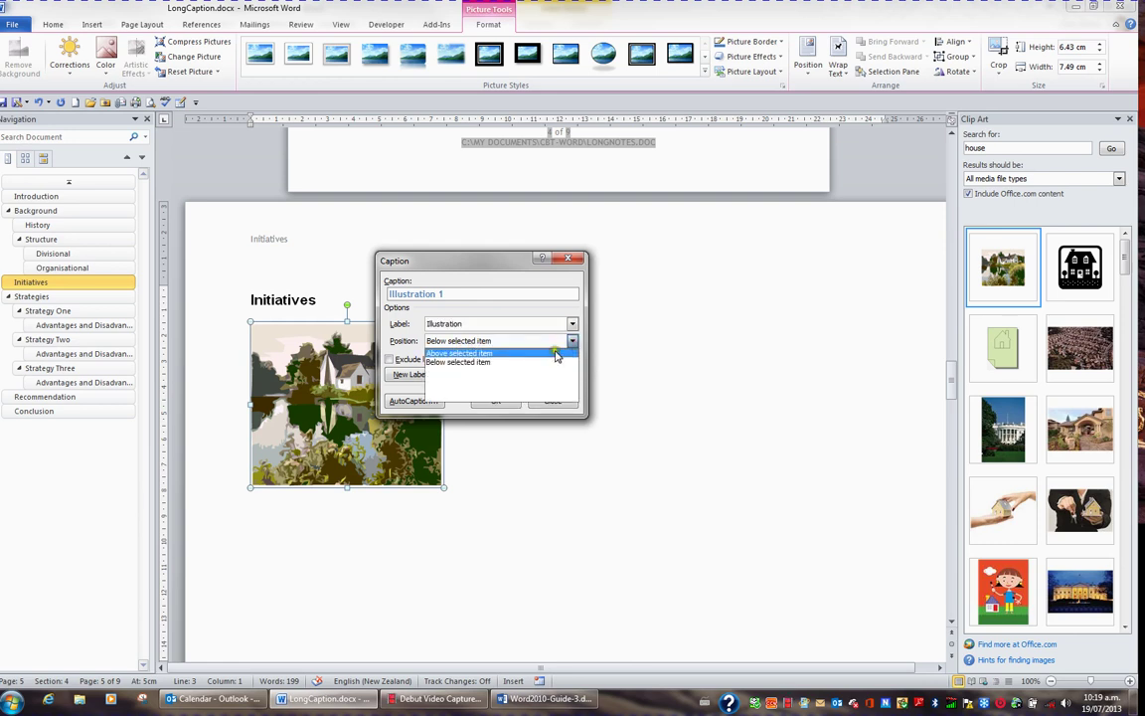
click(555, 352)
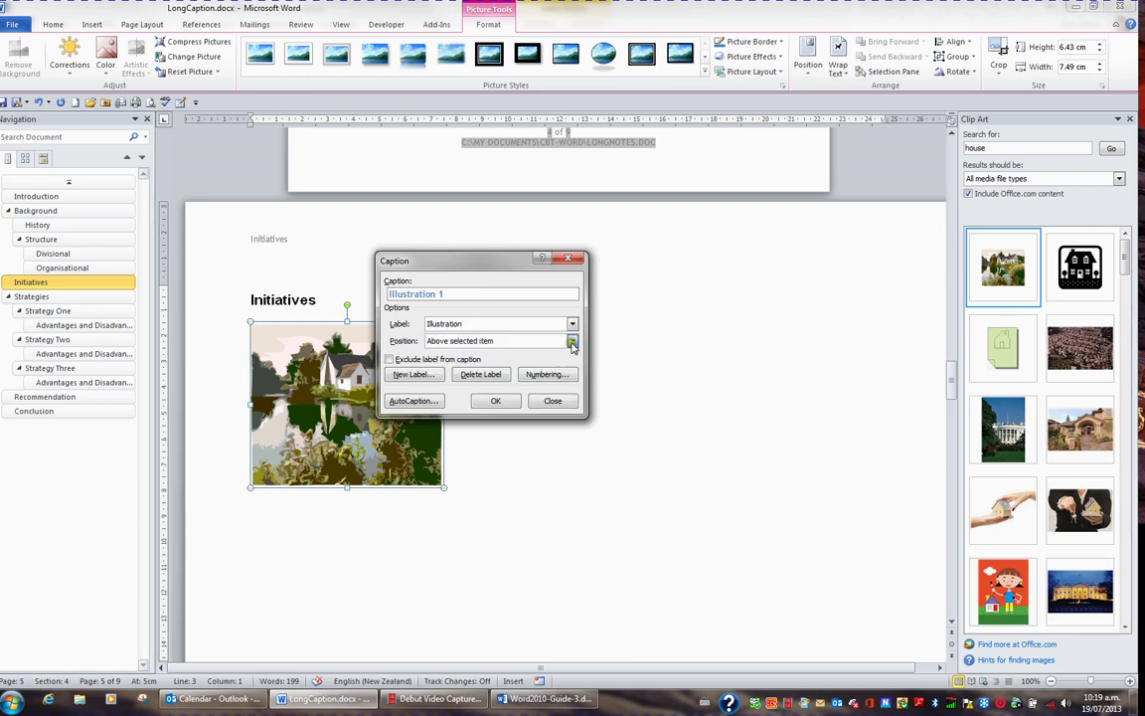
click(570, 341)
click(535, 362)
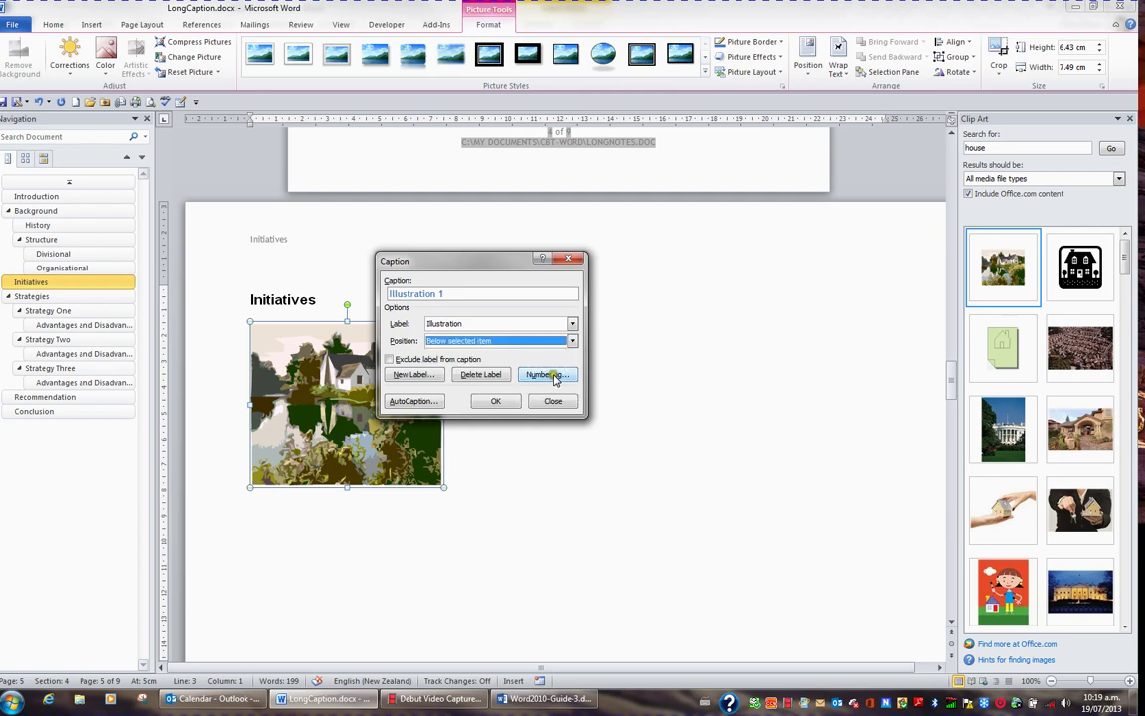
Examine the available number formats for the Illustration captions without changing the format
click(552, 374)
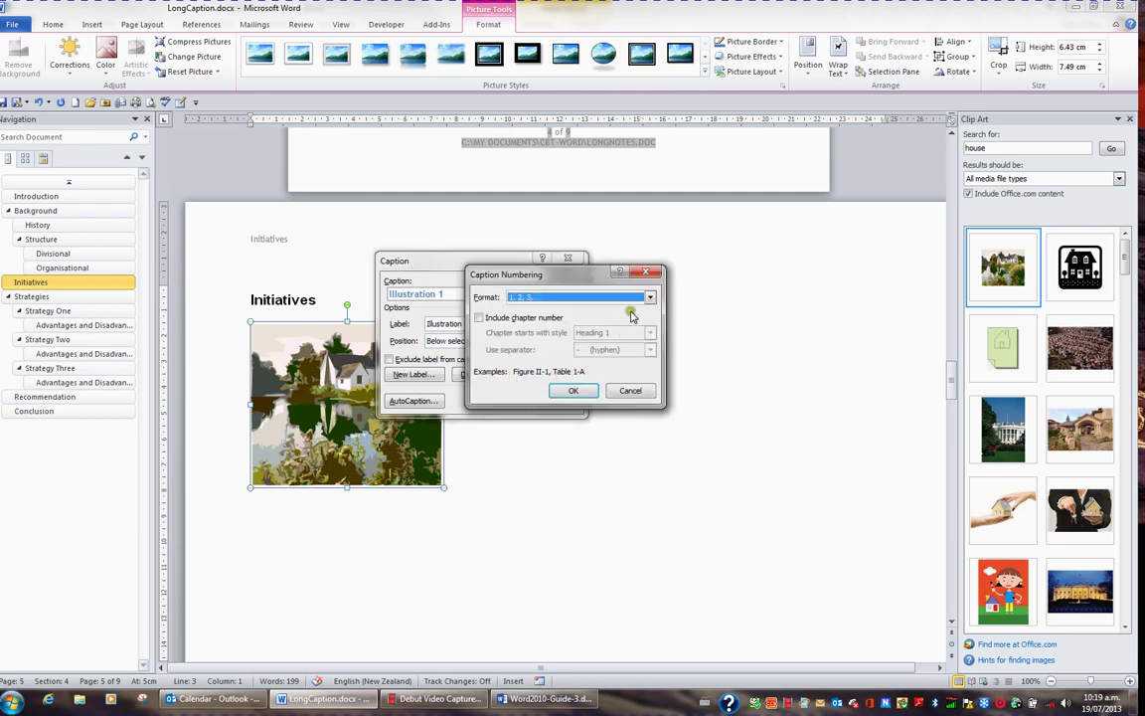
click(651, 298)
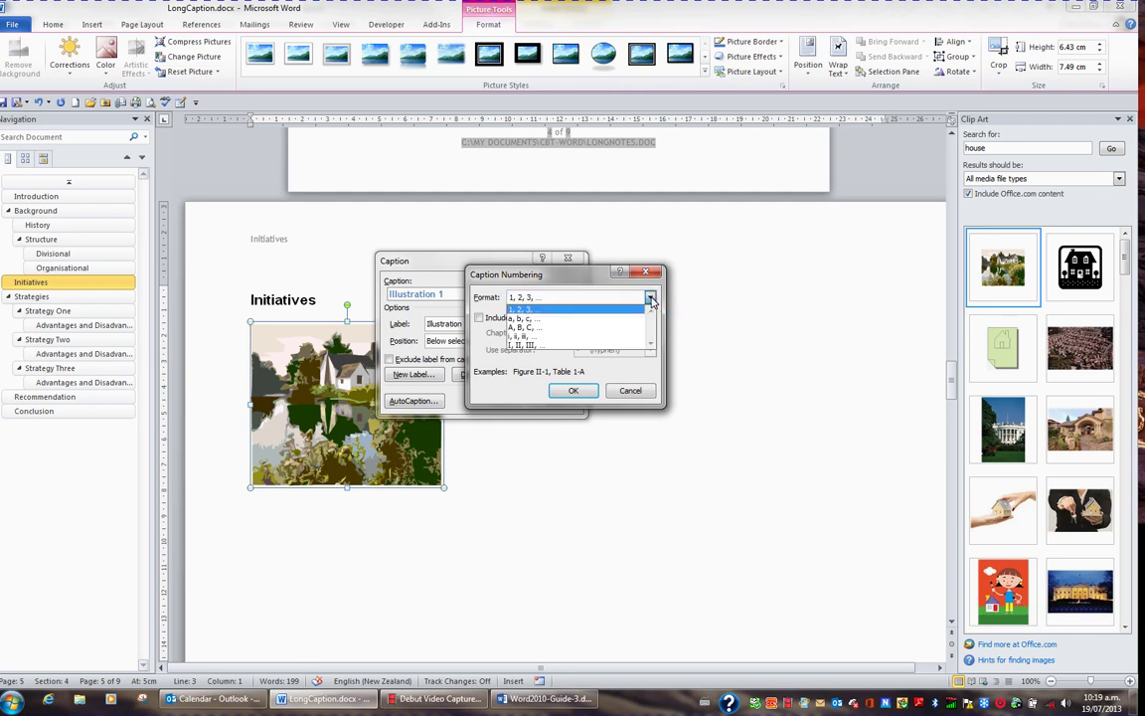
click(651, 299)
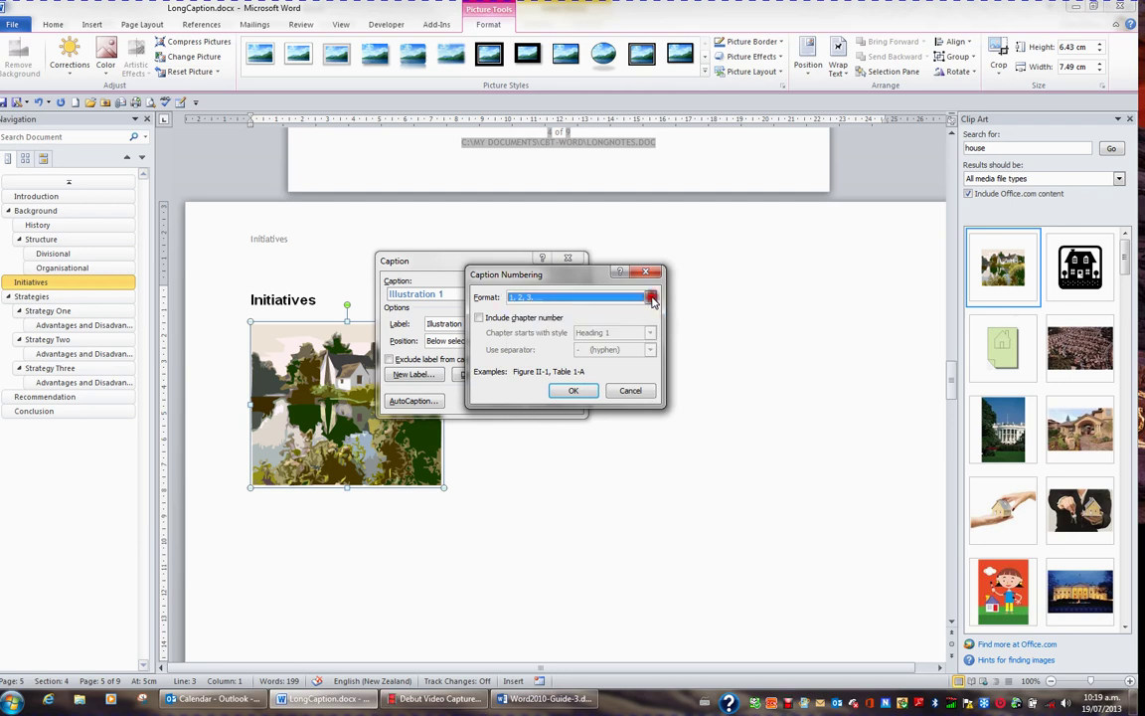
click(634, 391)
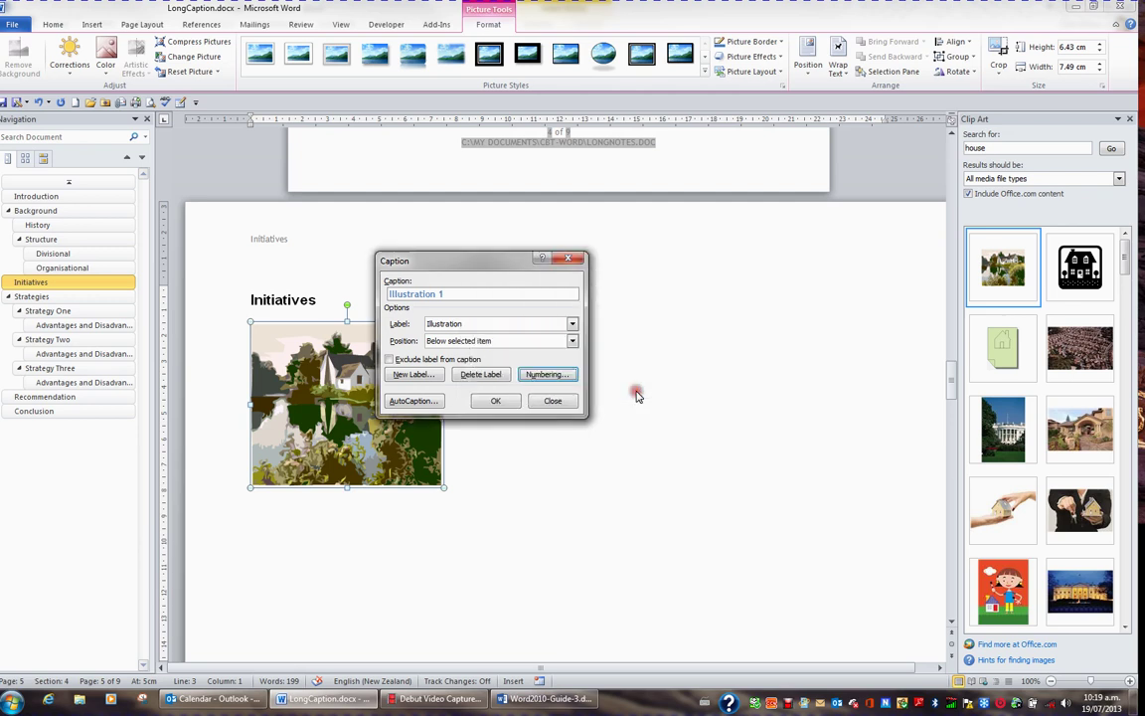
Extend the caption text to "Illustration 1-House" and insert the caption under the cottage picture
click(462, 294)
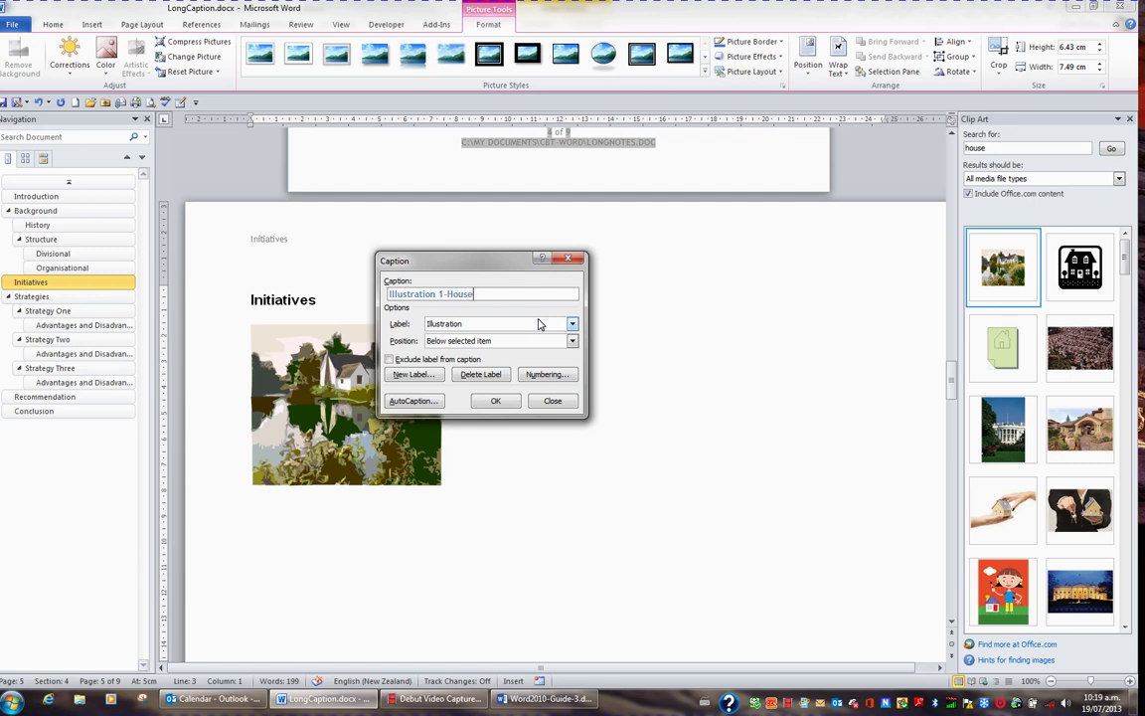
click(495, 401)
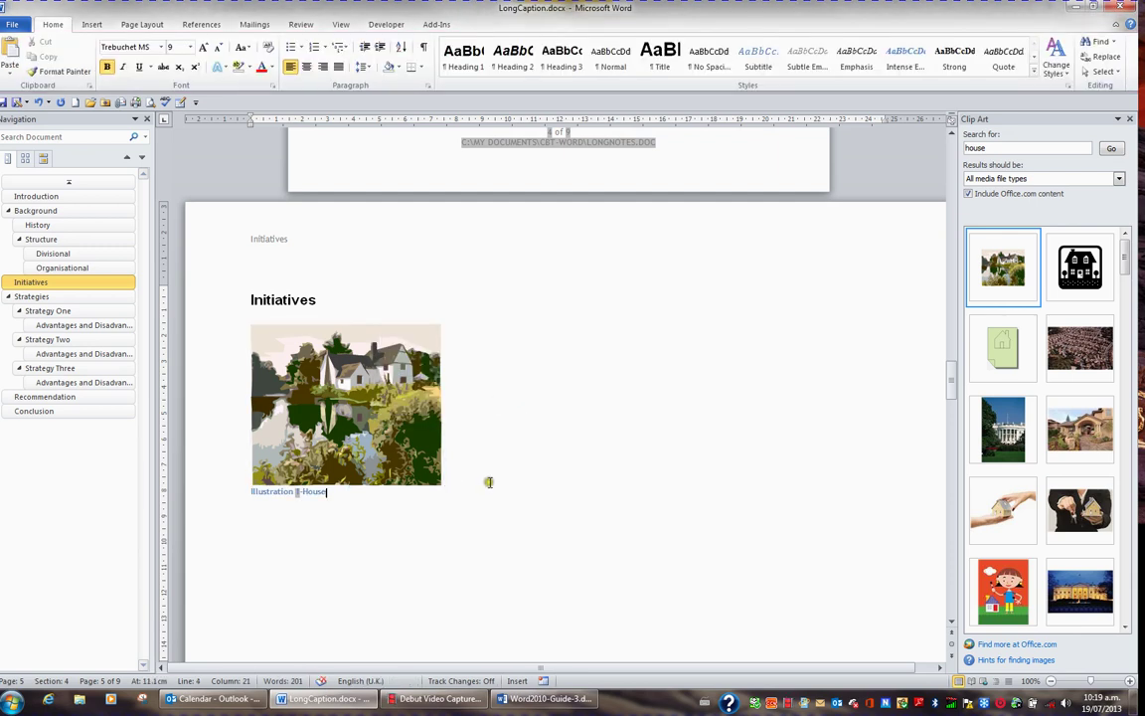
On a new line below the caption, insert the clip art of hands holding a model house and shrink it to about 4.64 by 6.99 cm
click(411, 504)
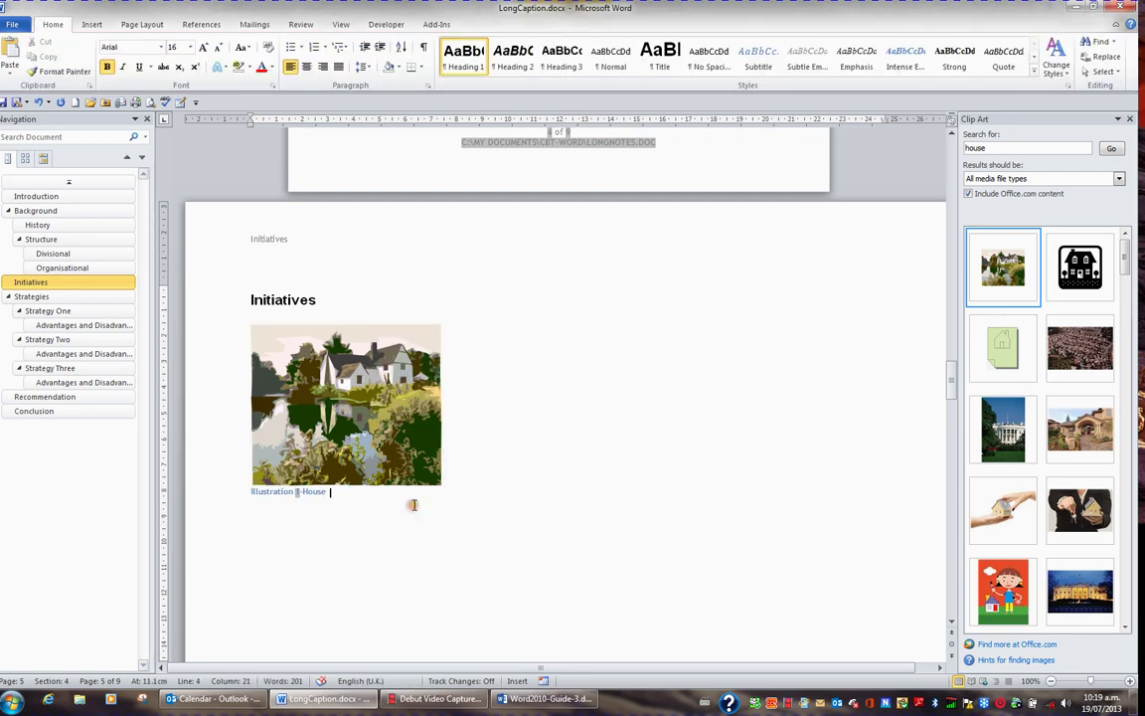
key(Return)
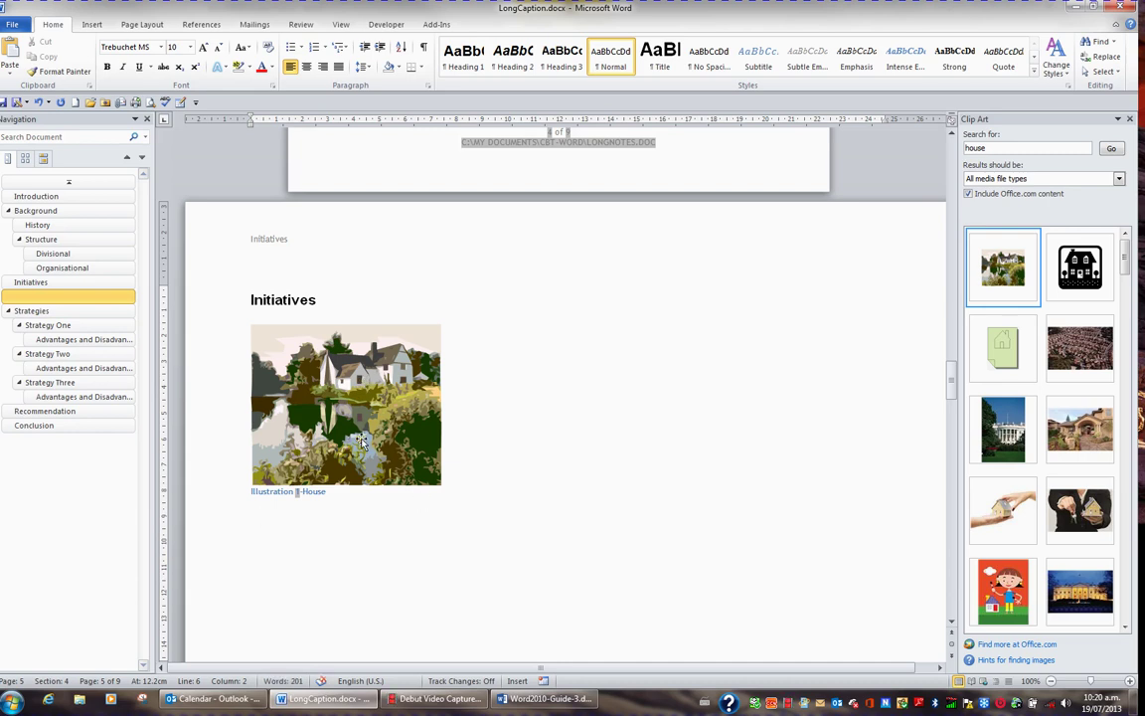
key(BackSpace)
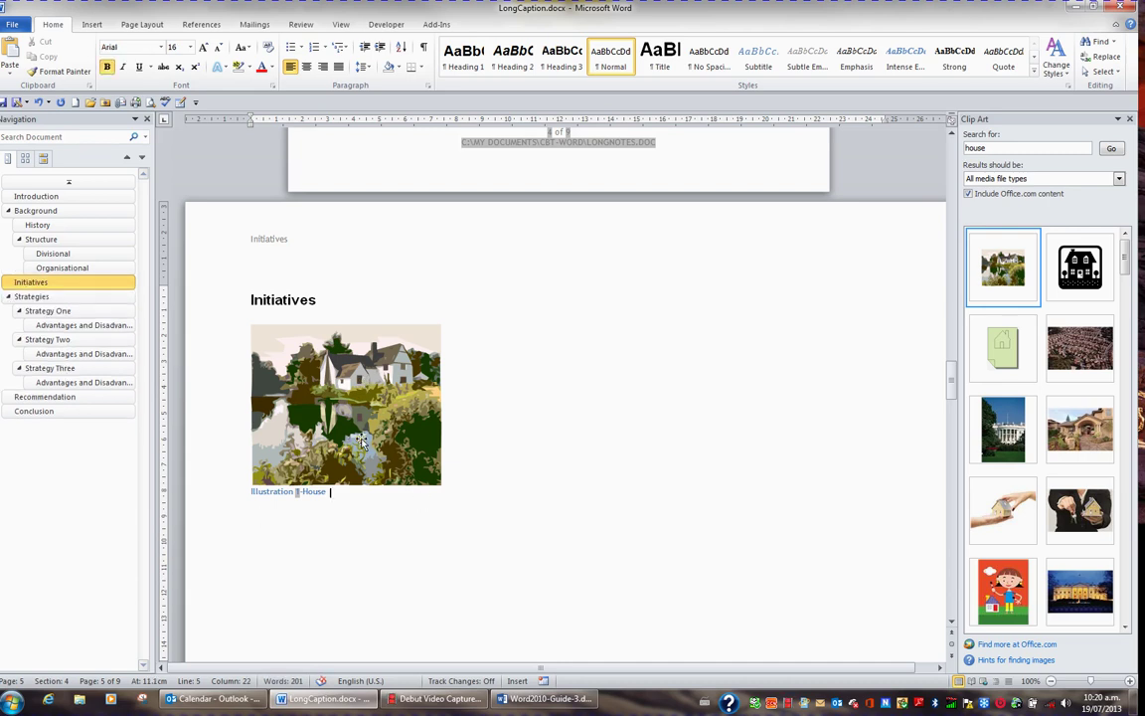
key(Return)
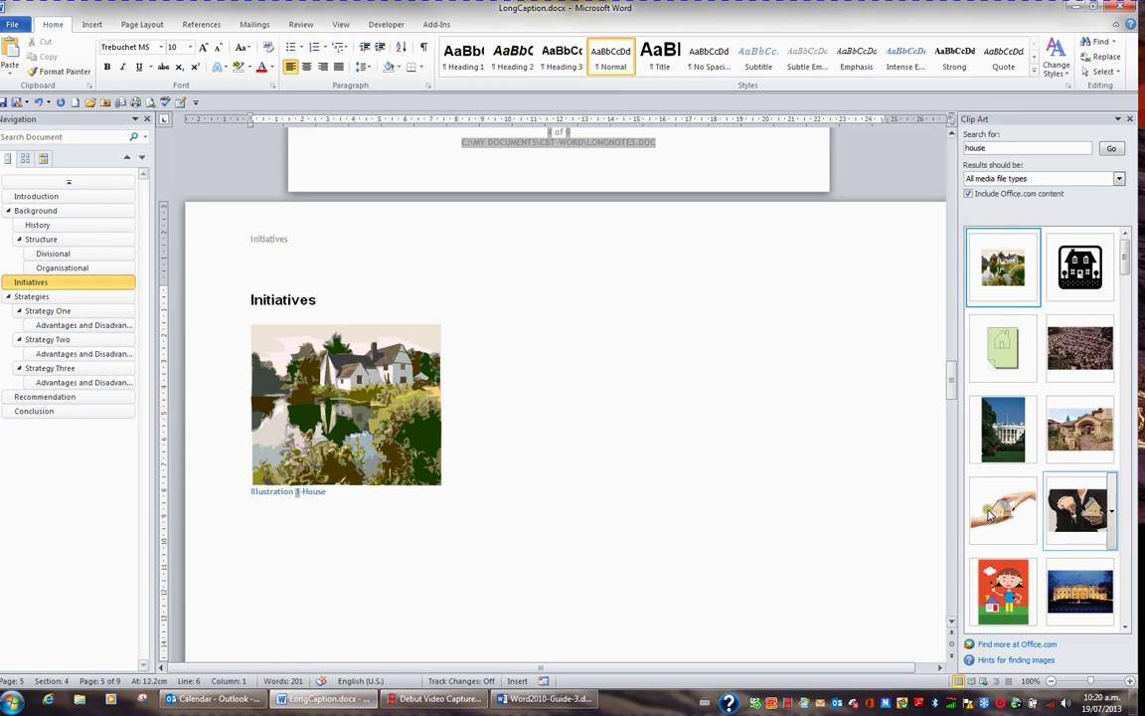
click(1117, 625)
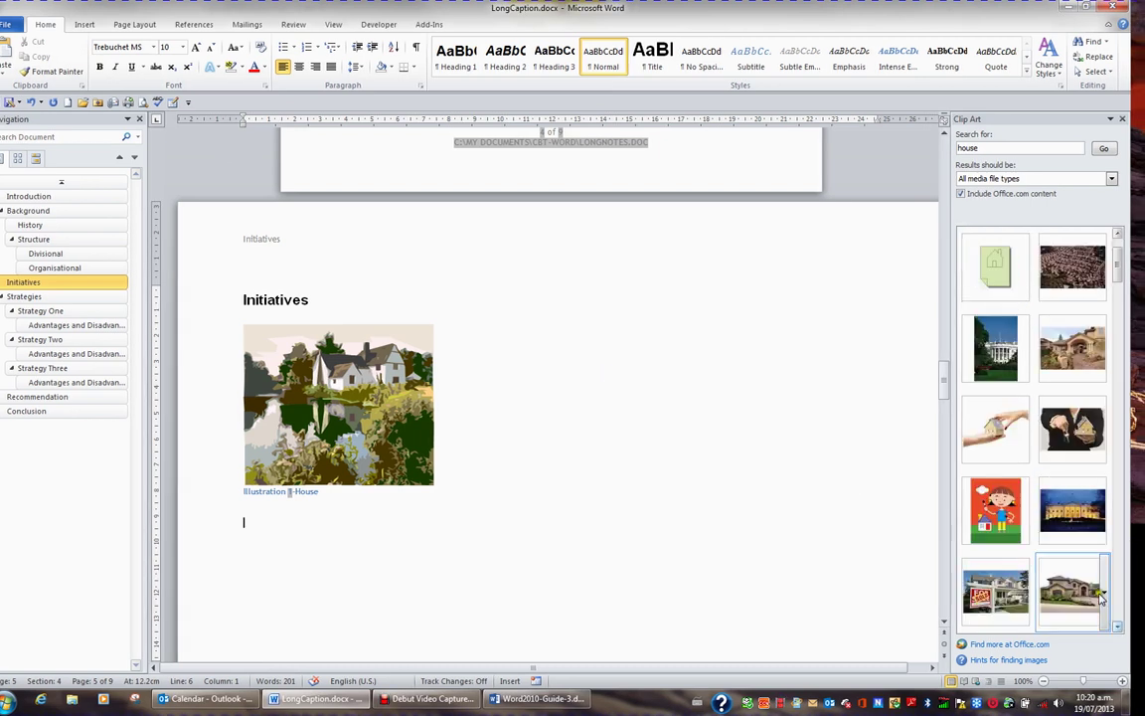
click(994, 449)
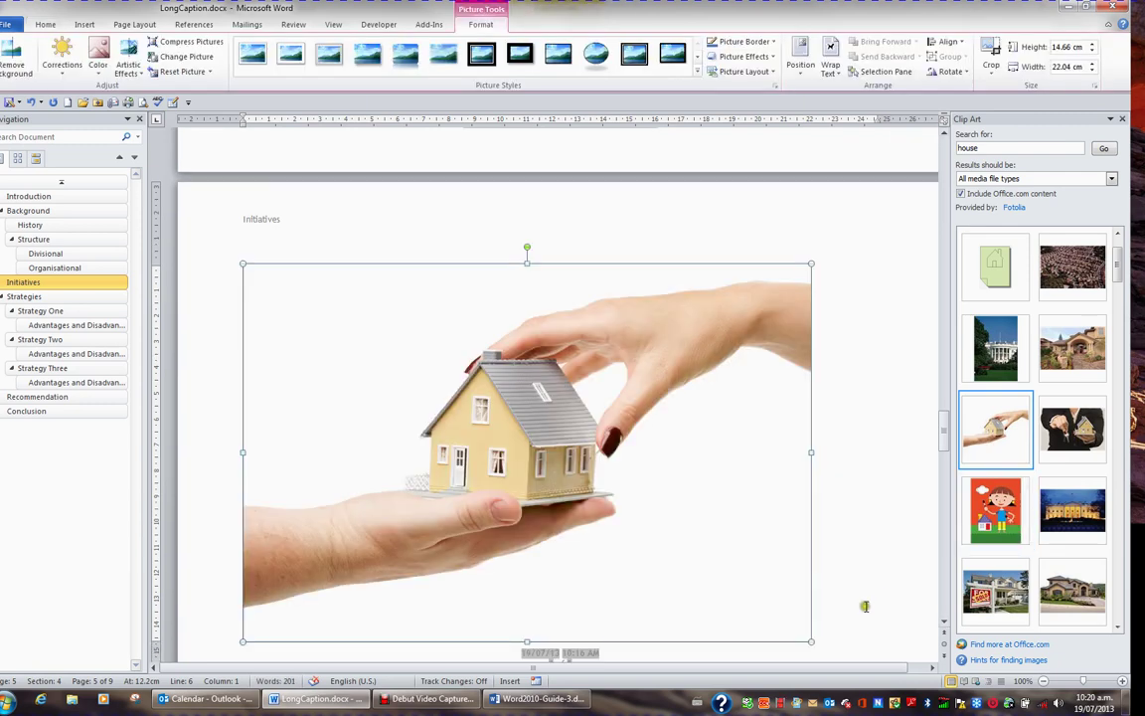
drag(811, 641, 423, 338)
scroll(590, 367, up, 8)
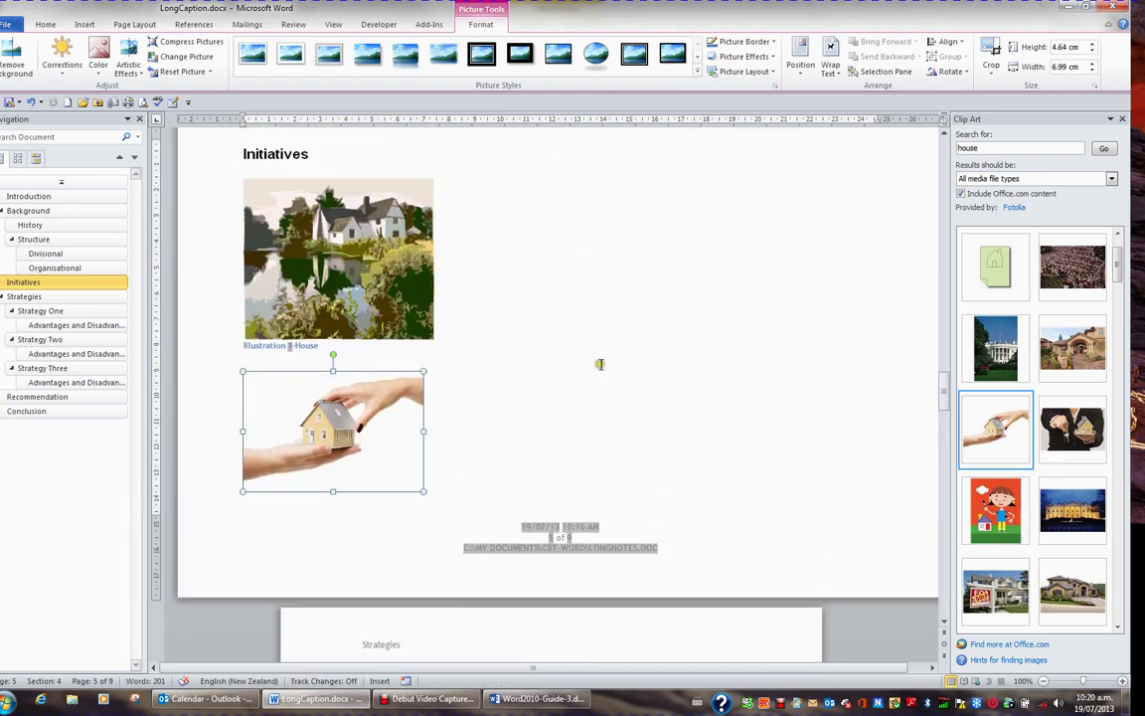
Insert the caption "Illustration 2-Small House" below the picture of hands holding the model house
right_click(367, 447)
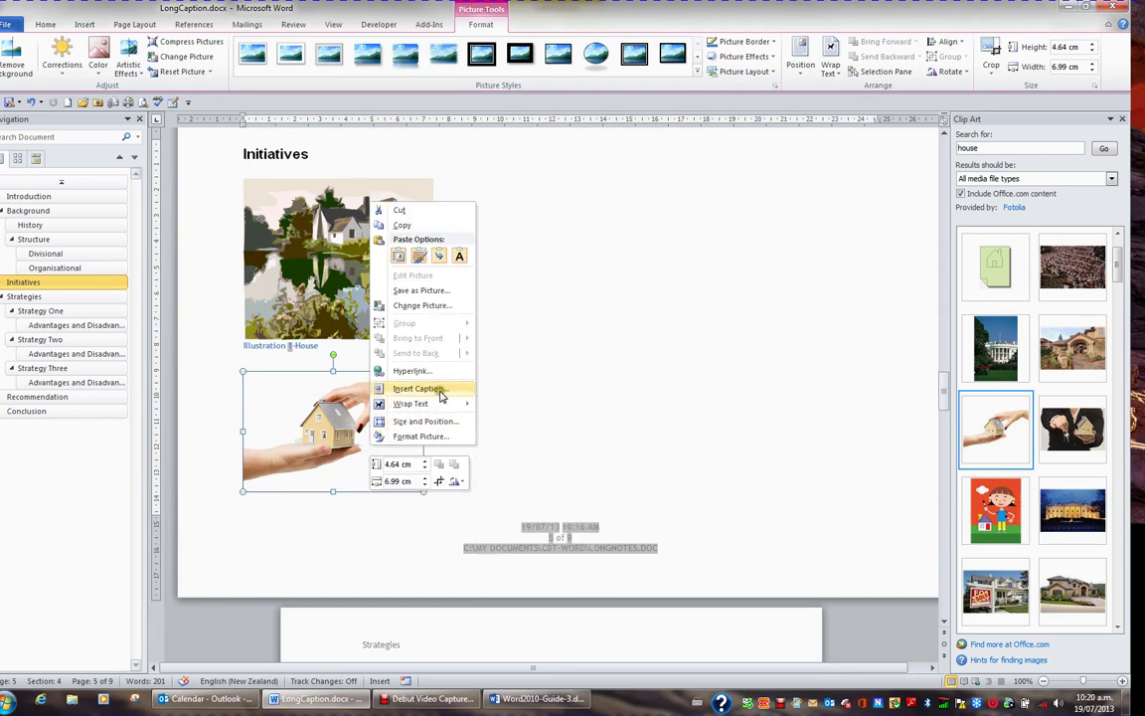
click(422, 388)
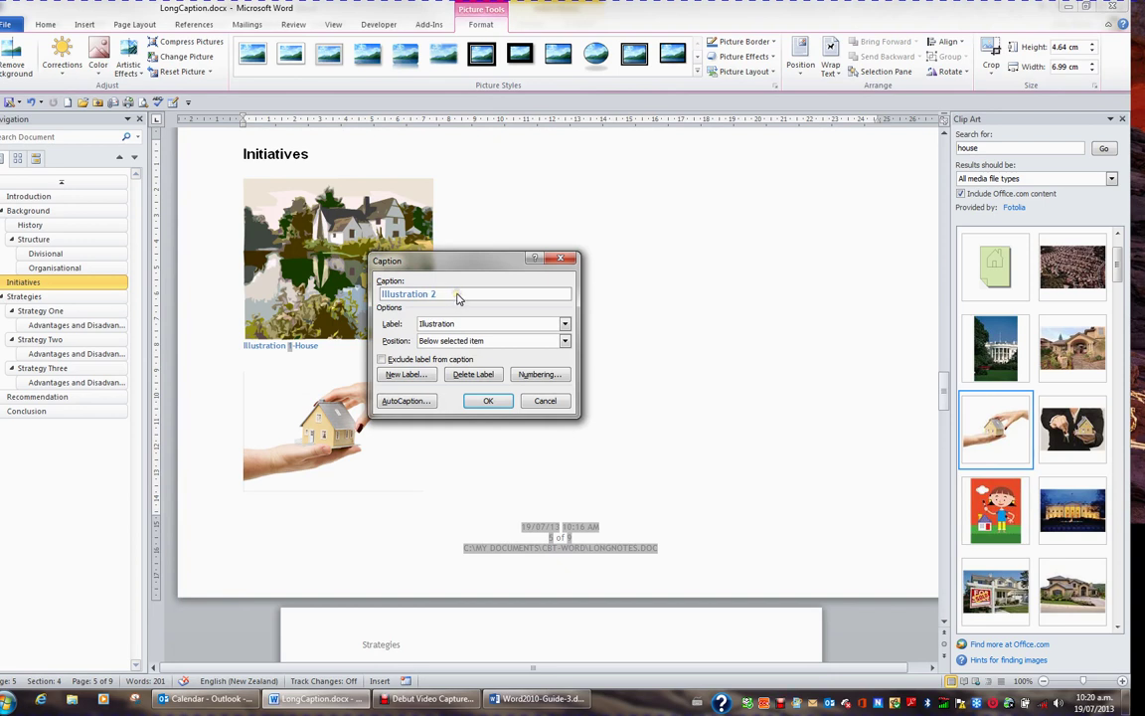
text(-Small House)
click(488, 400)
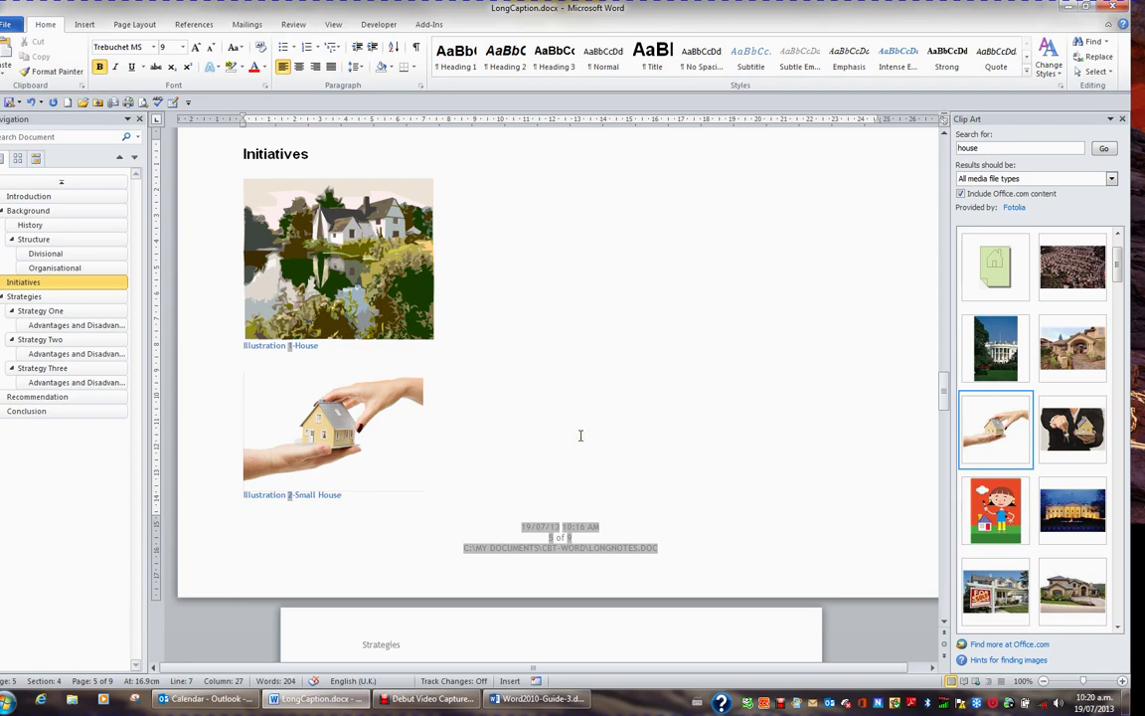
On a new line under the Organisational heading, insert the sold house clip art and shrink it to about 5.35 by 8.03 cm
scroll(581, 436, up, 8)
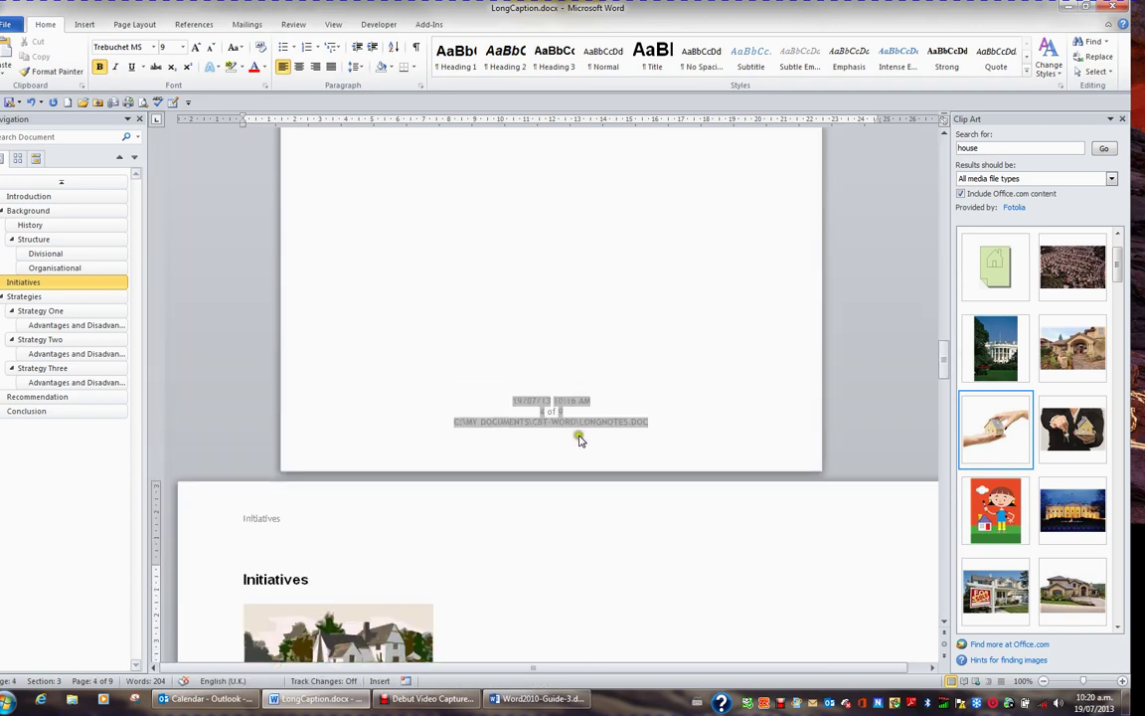
scroll(581, 437, up, 5)
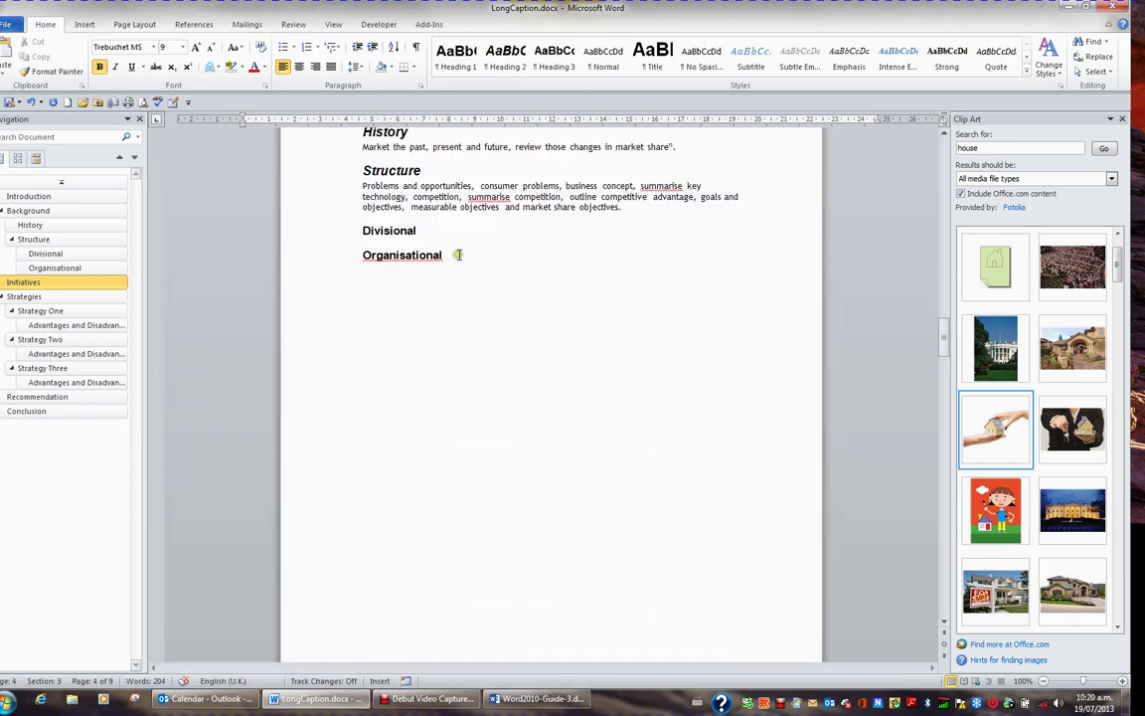
click(458, 254)
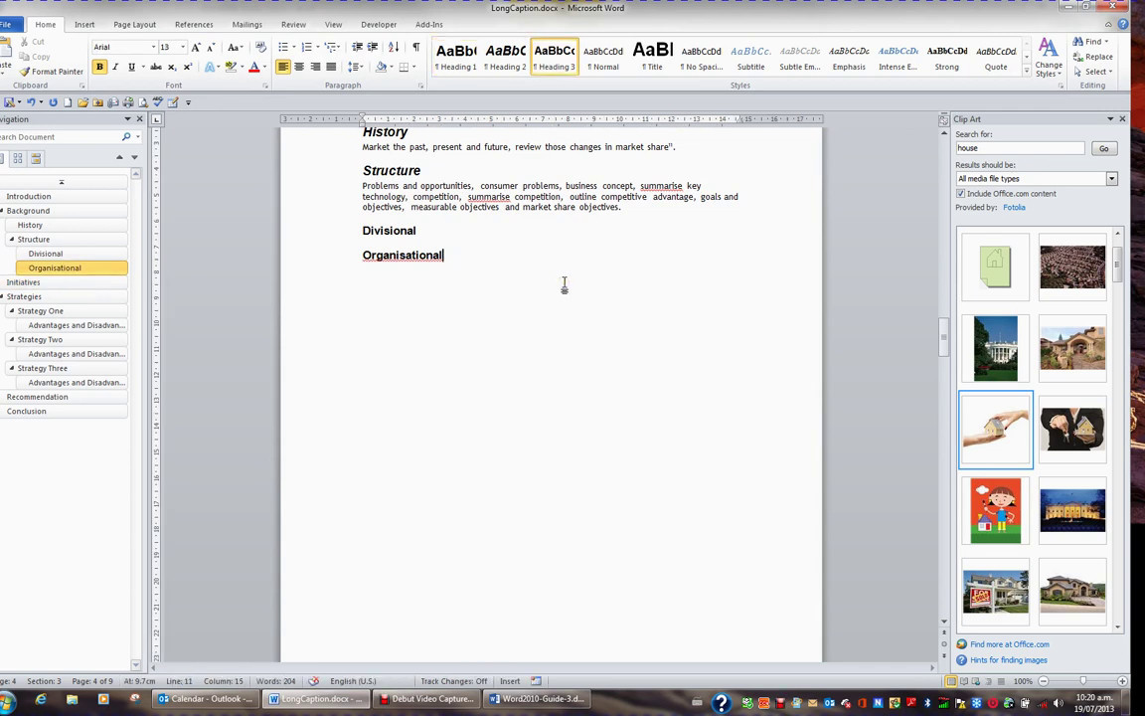
key(Return)
key(Return)
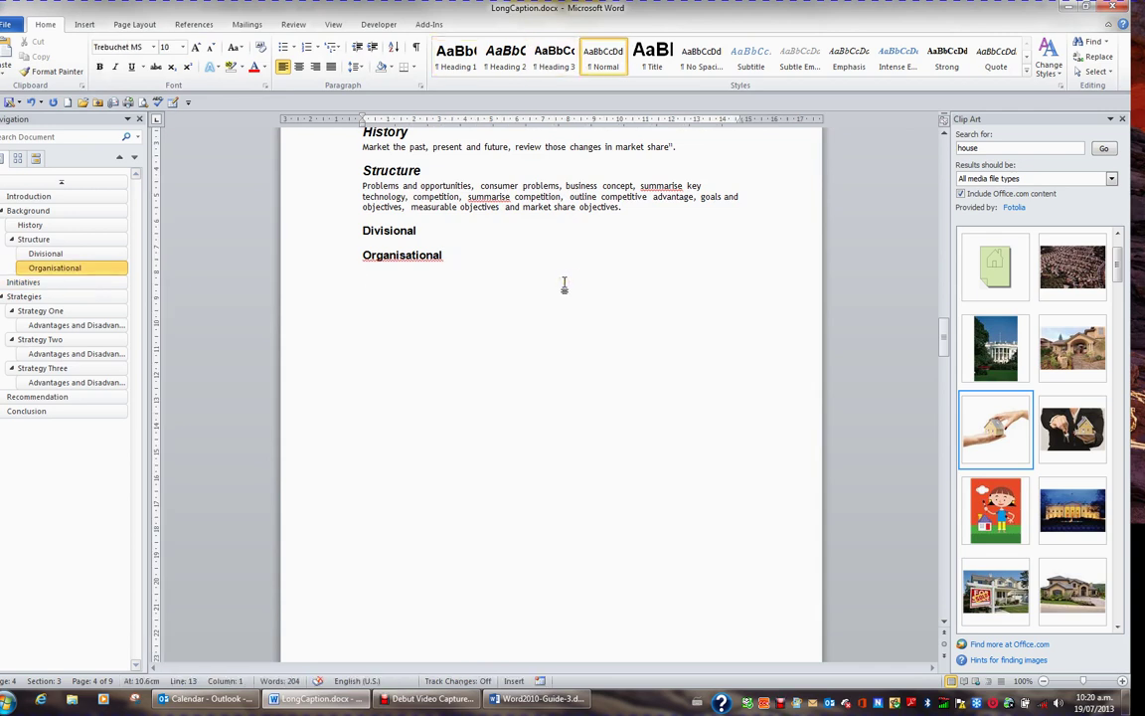
mouse_move(1001, 600)
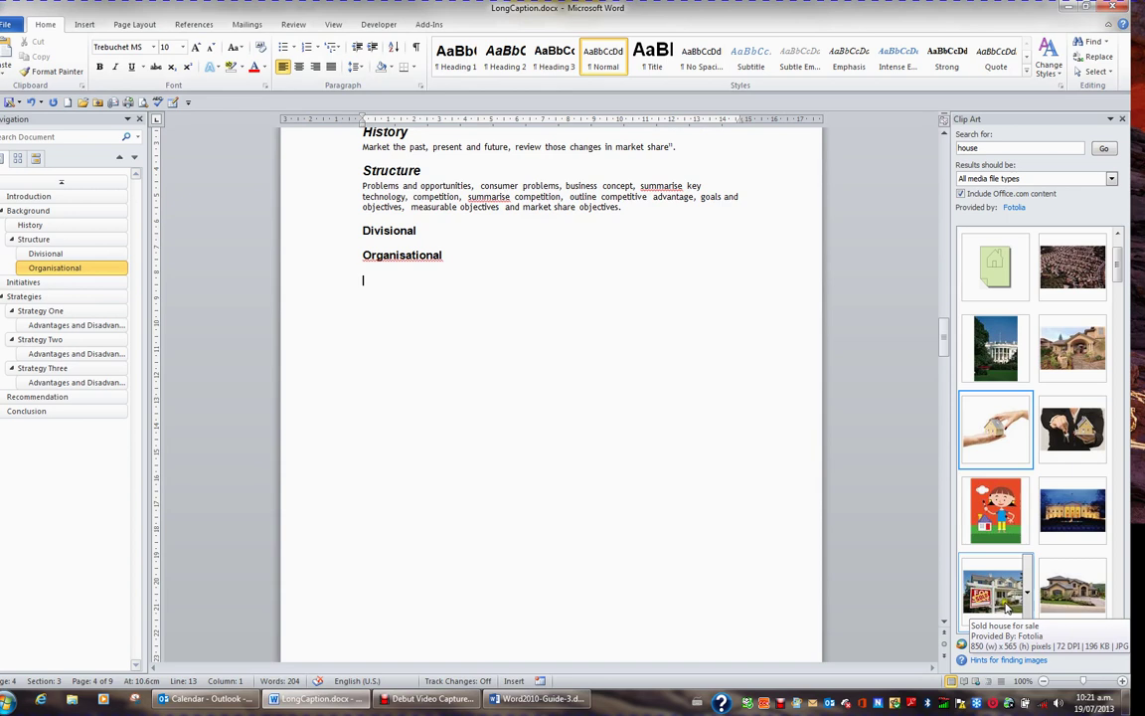
click(1002, 597)
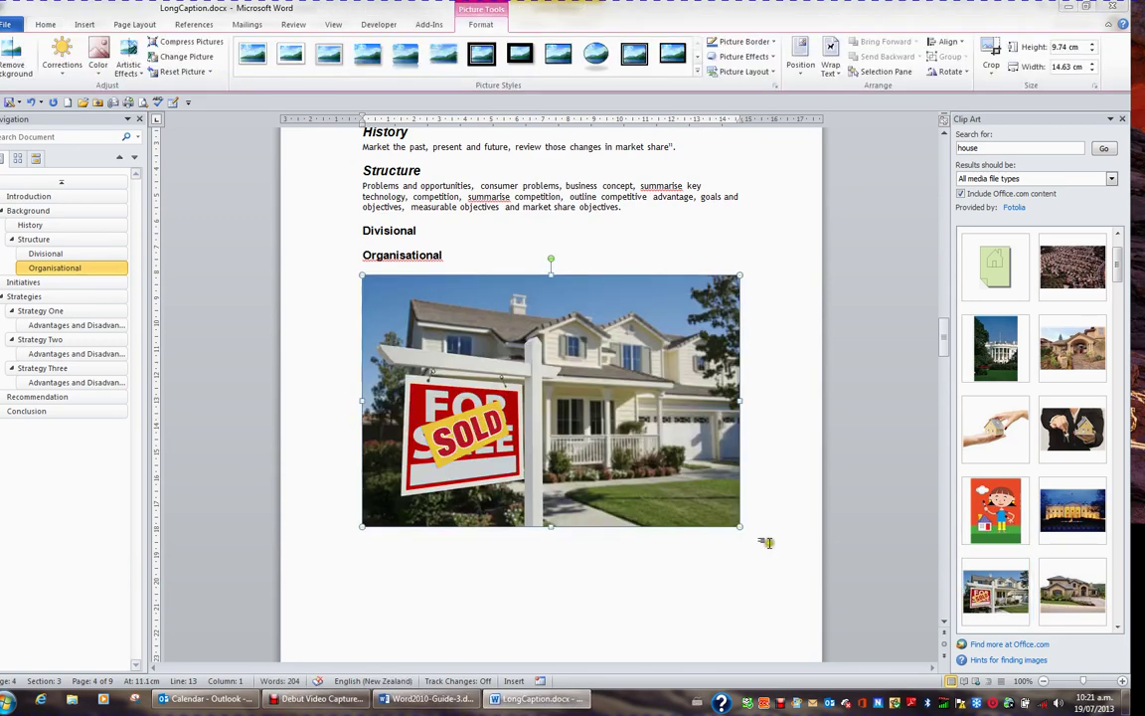
drag(739, 530, 569, 413)
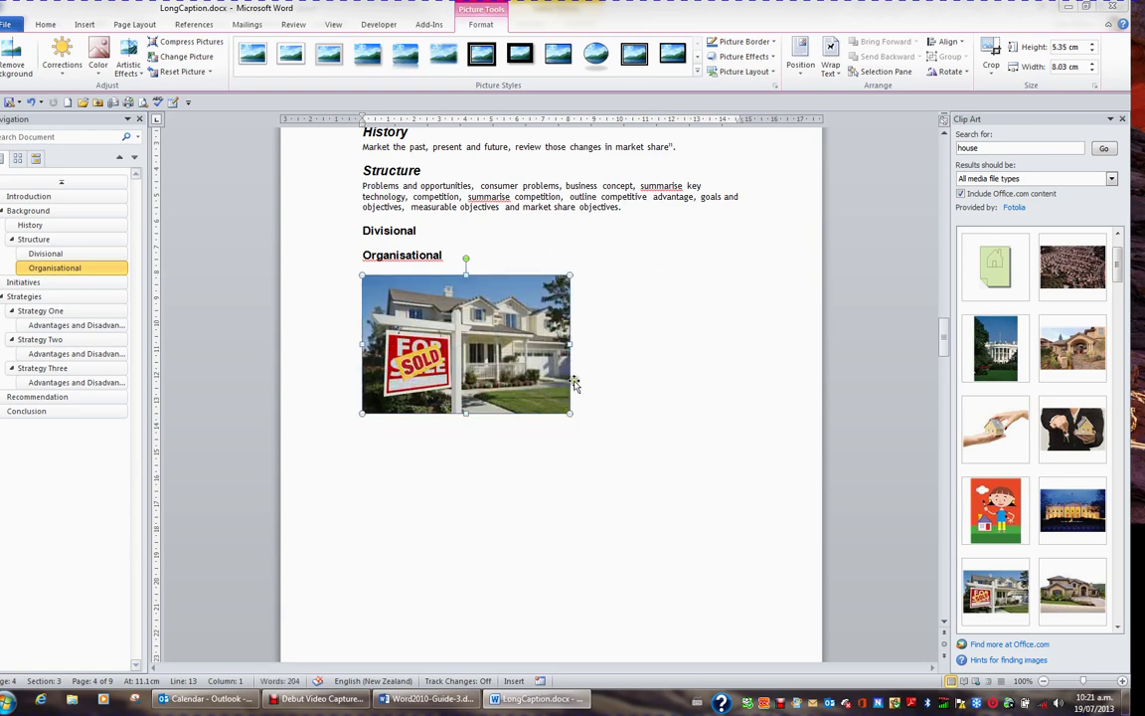
Insert the caption "Illustration 1-Sold House" below the sold house picture
right_click(489, 356)
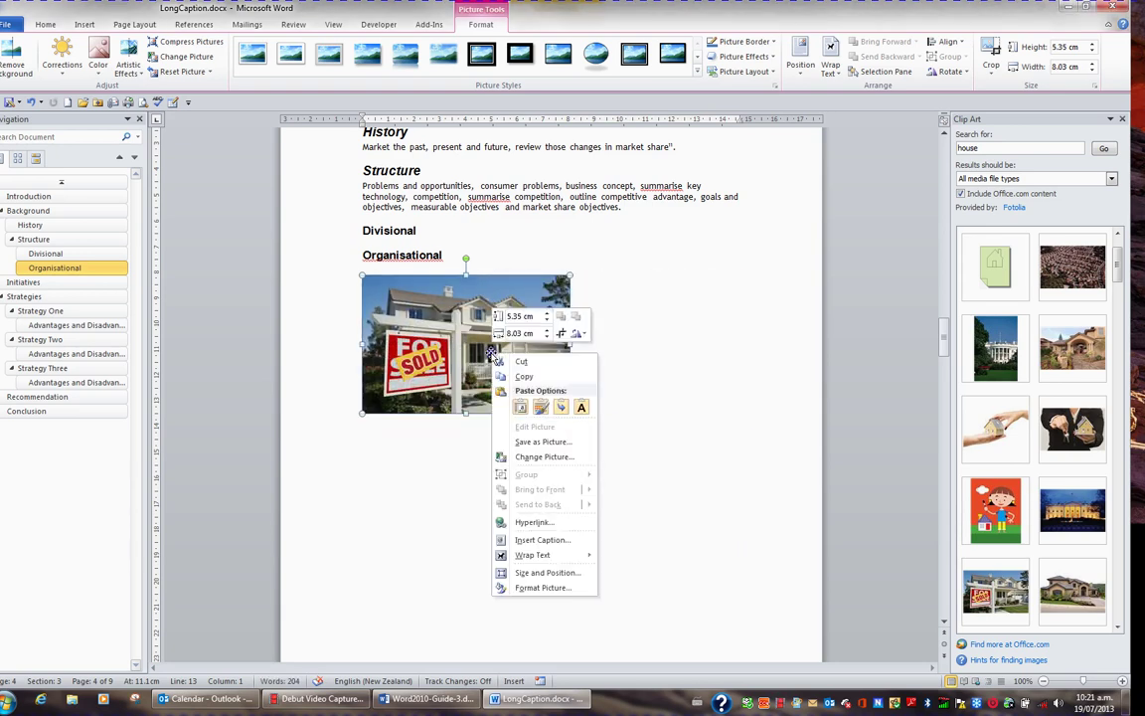
click(575, 542)
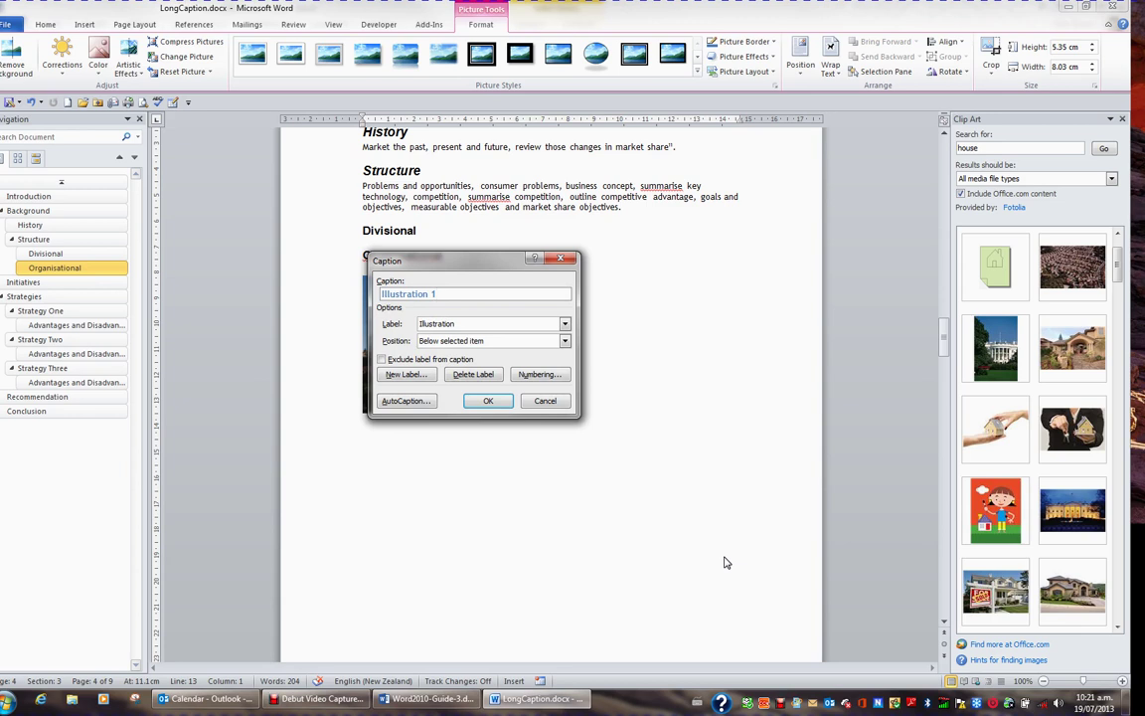
text(-S)
text(House)
click(489, 401)
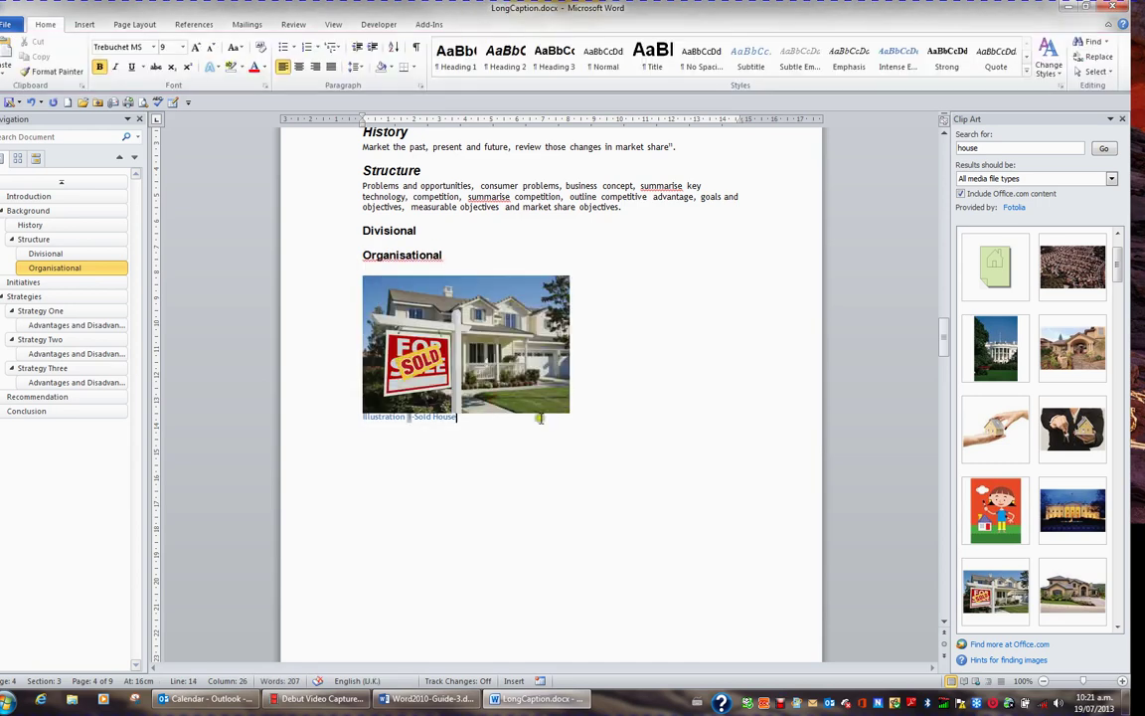
On a new line under Strategy Two's Advantages and Disadvantages heading, insert the White House clip art
scroll(534, 490, down, 8)
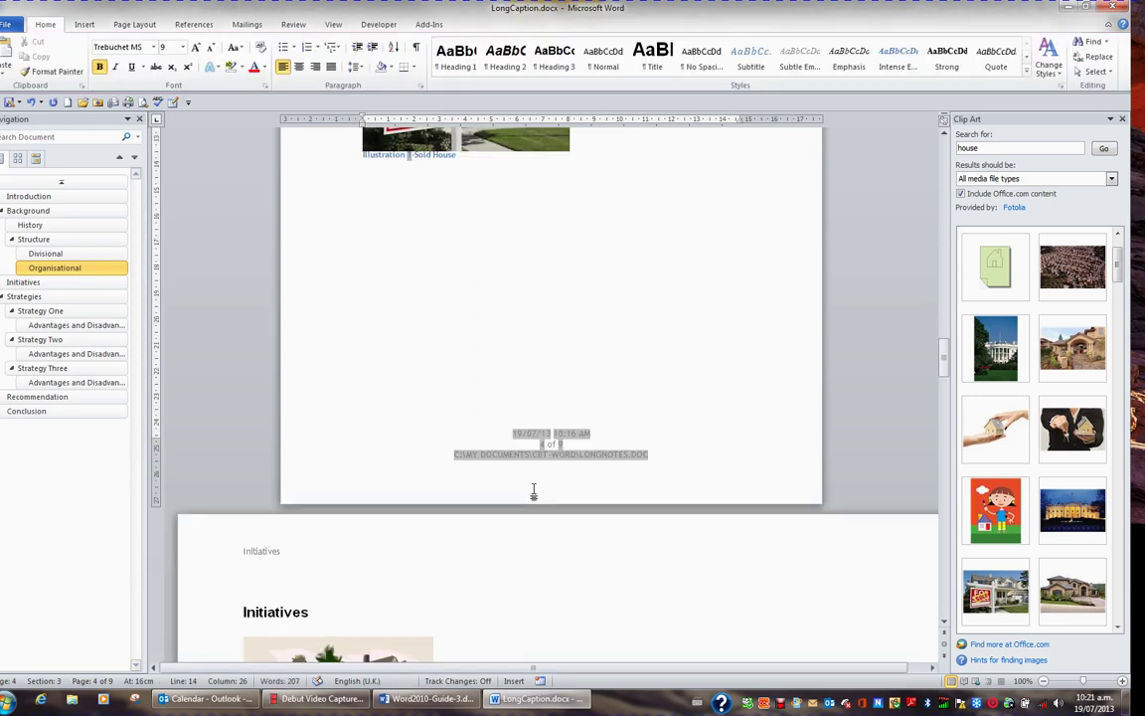
scroll(534, 490, down, 4)
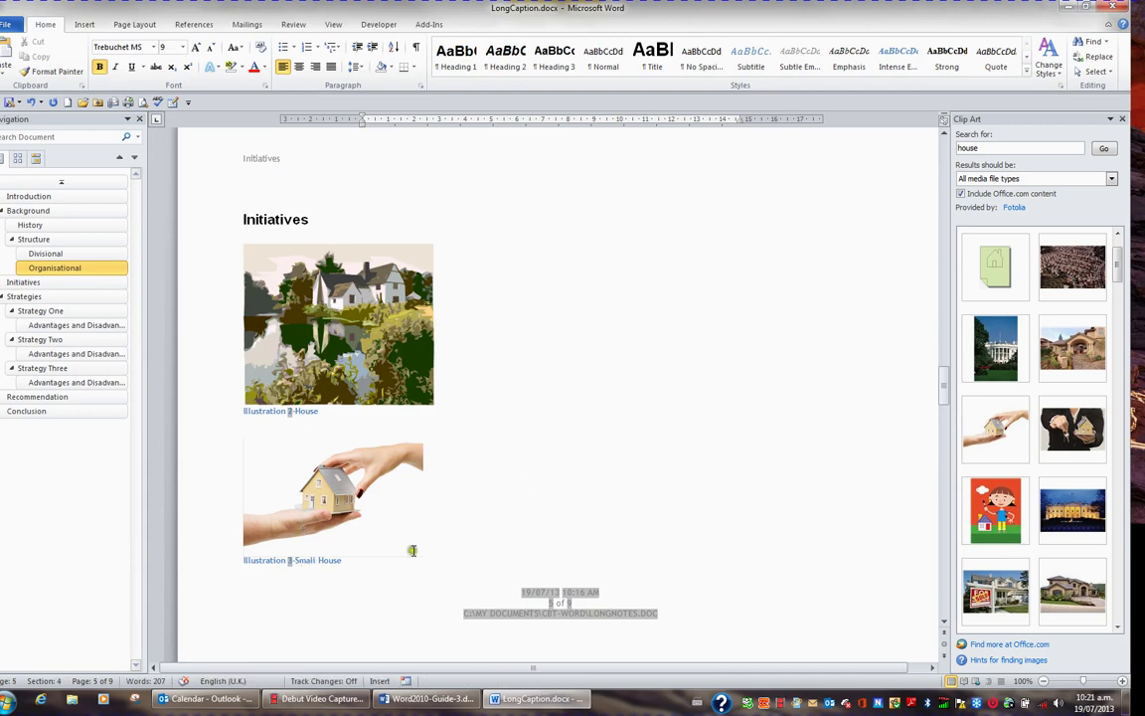
scroll(509, 533, down, 6)
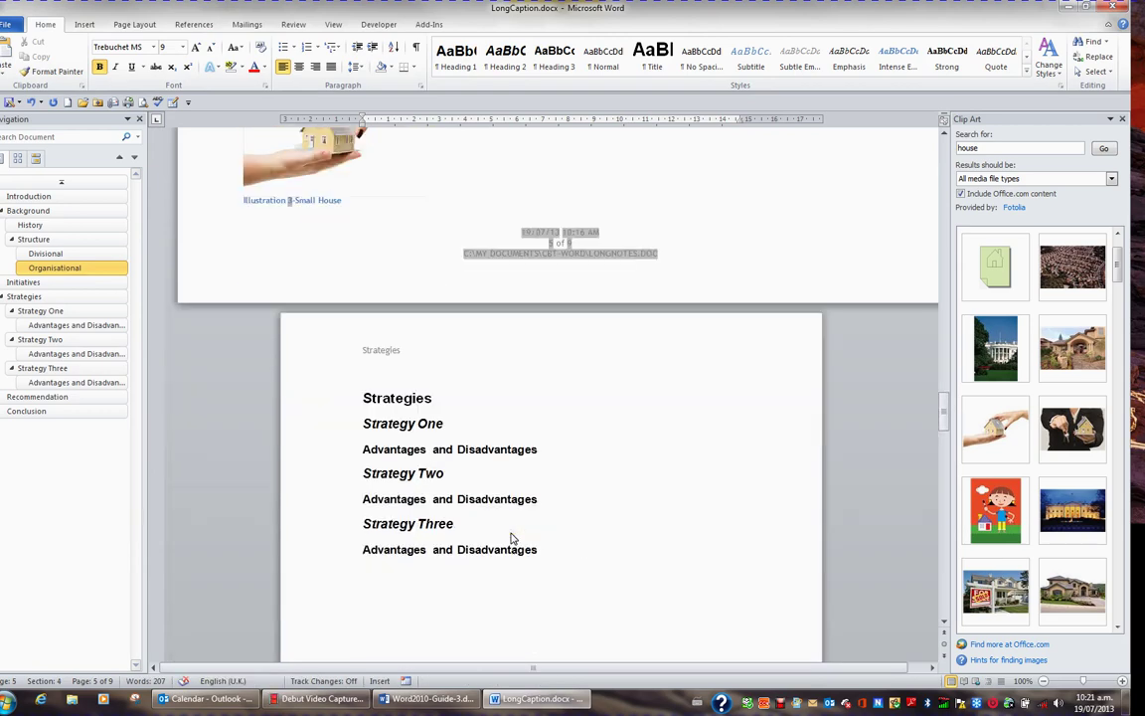
click(552, 499)
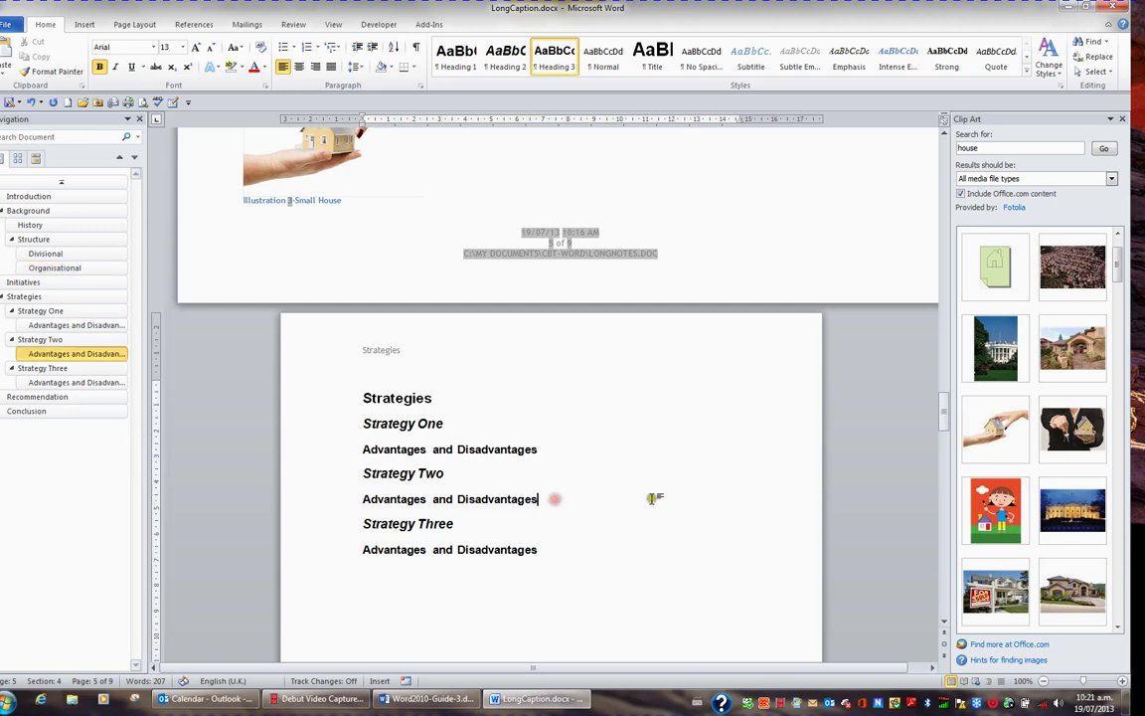
key(Return)
key(Return)
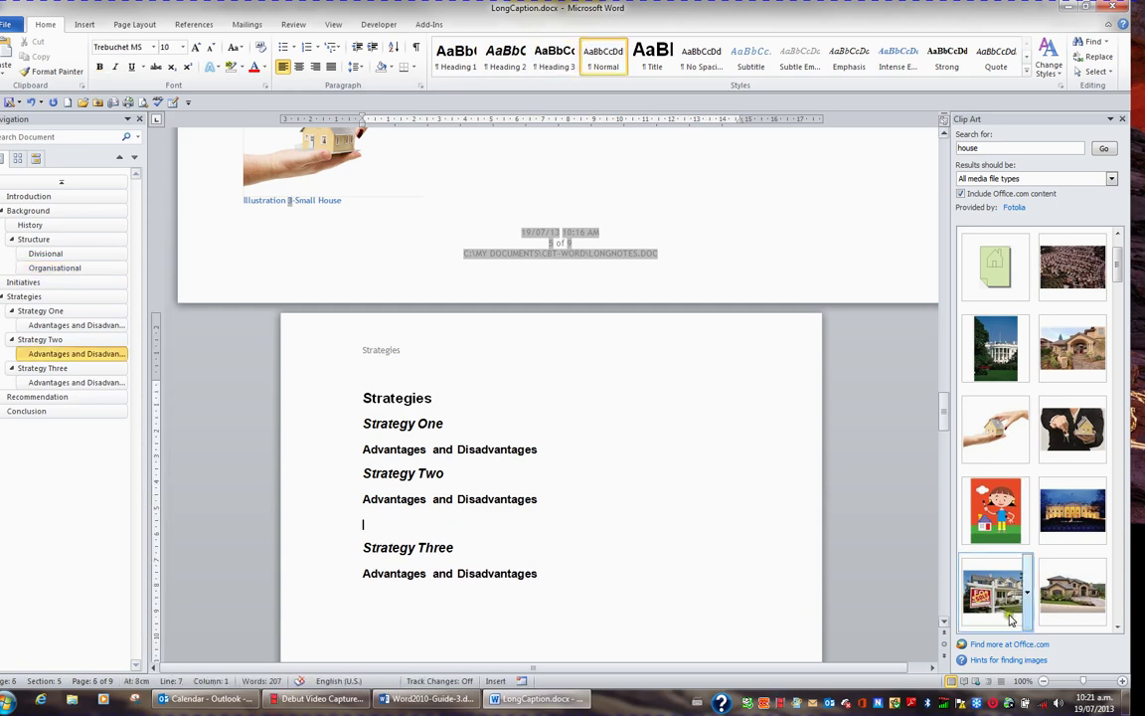
drag(1006, 353, 538, 531)
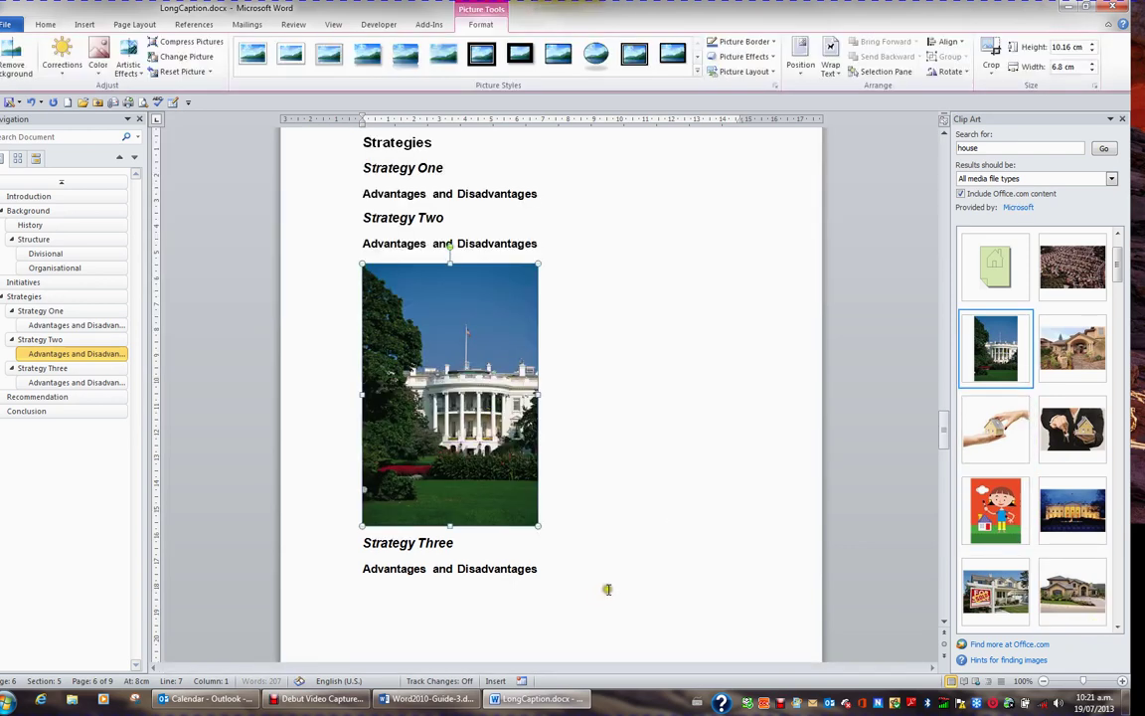
Insert the caption "Illustration 4-White House" below the White House picture
right_click(500, 458)
click(587, 407)
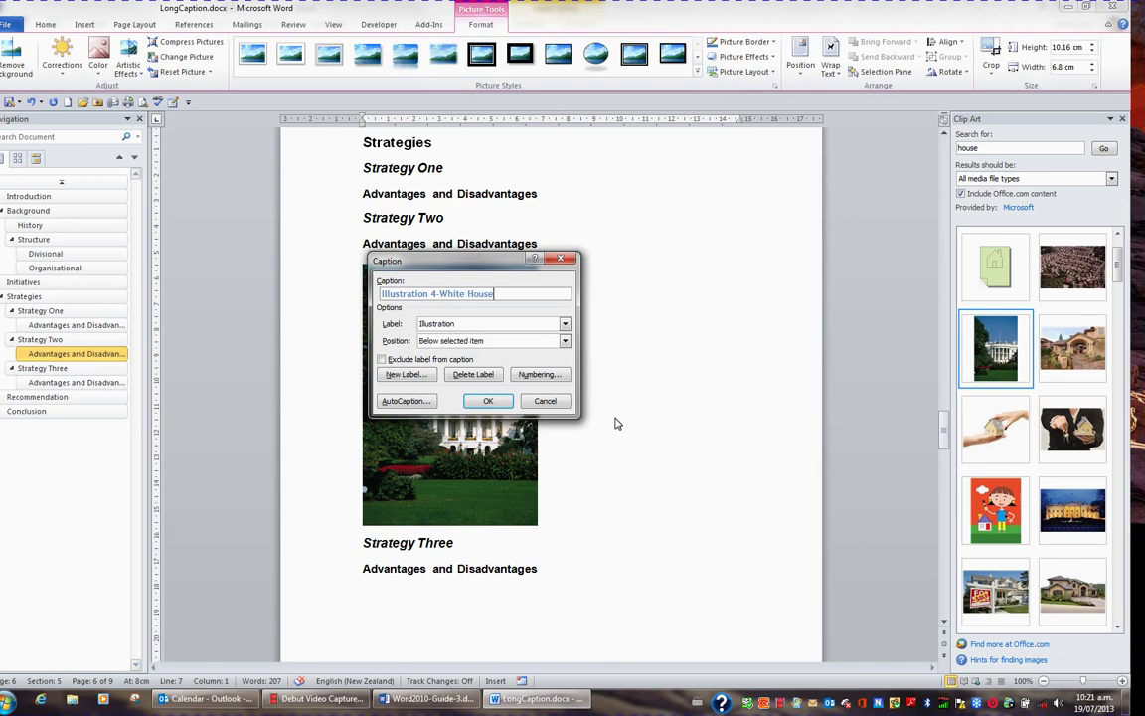
click(490, 401)
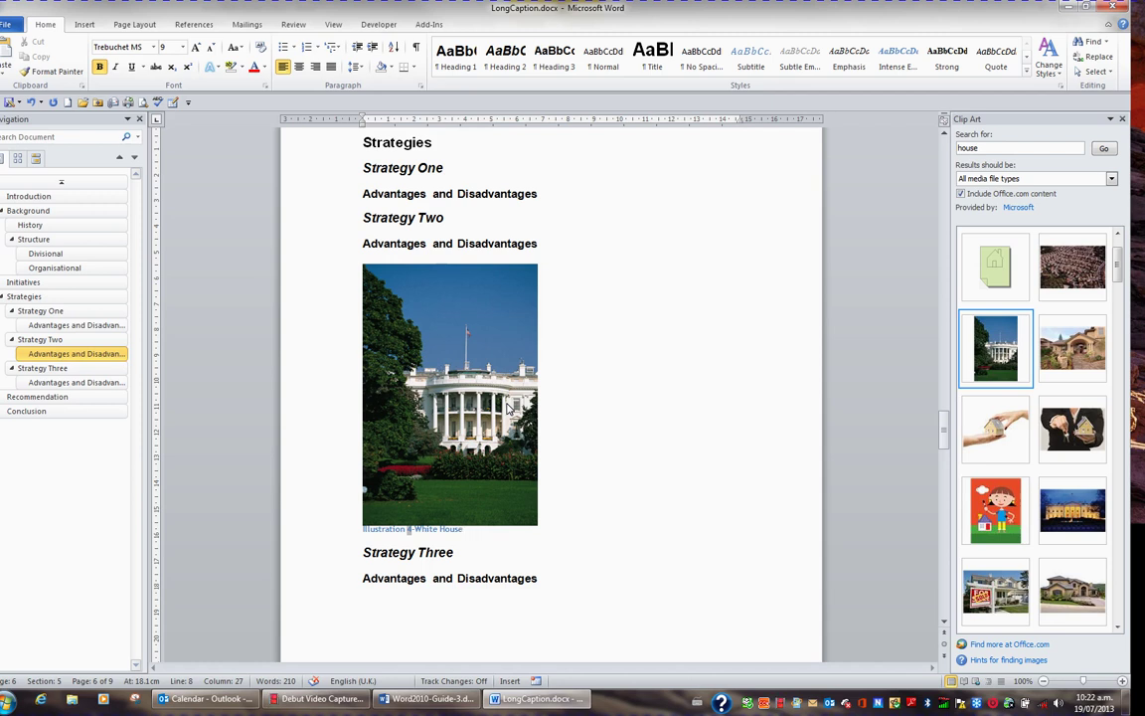
Below the table of contents, add the line "Table of Figures" in the Normal style, followed by a new line
key(ctrl+Home)
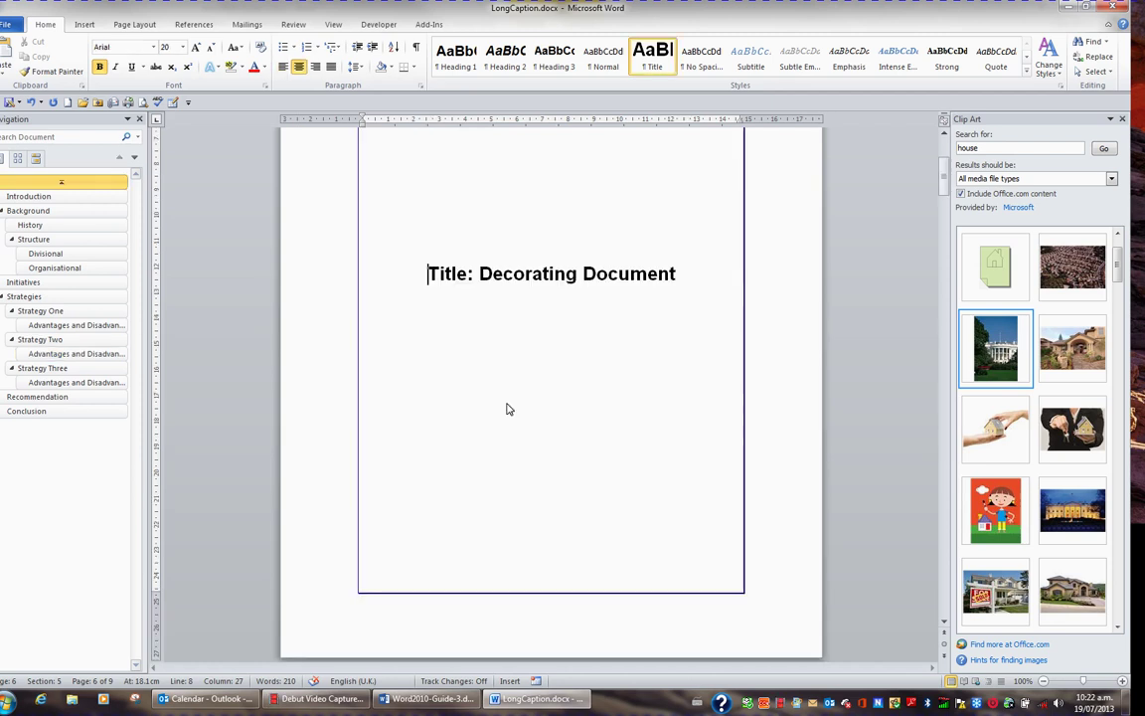
scroll(508, 410, down, 6)
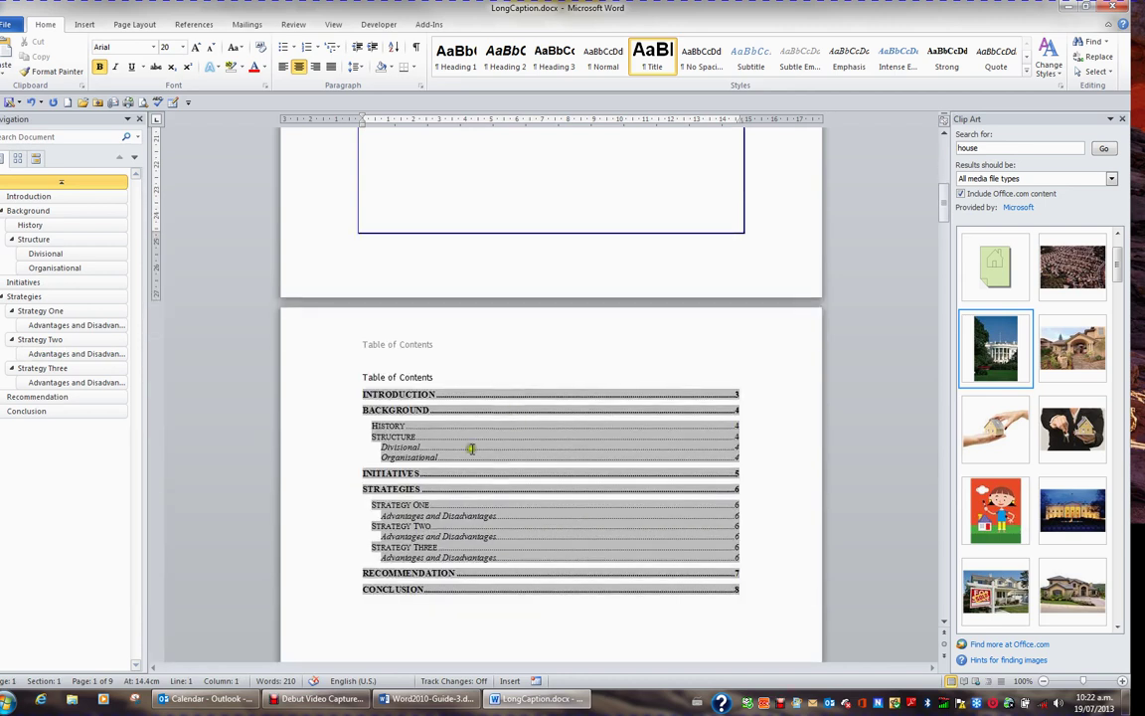
click(373, 603)
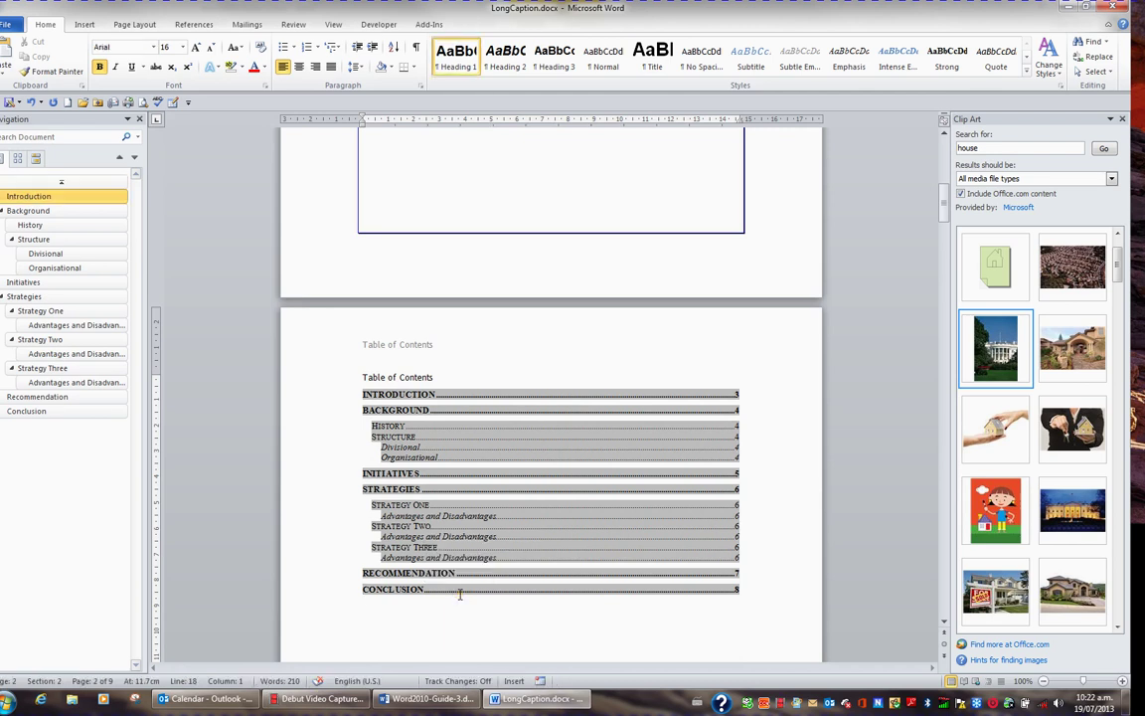
key(Up)
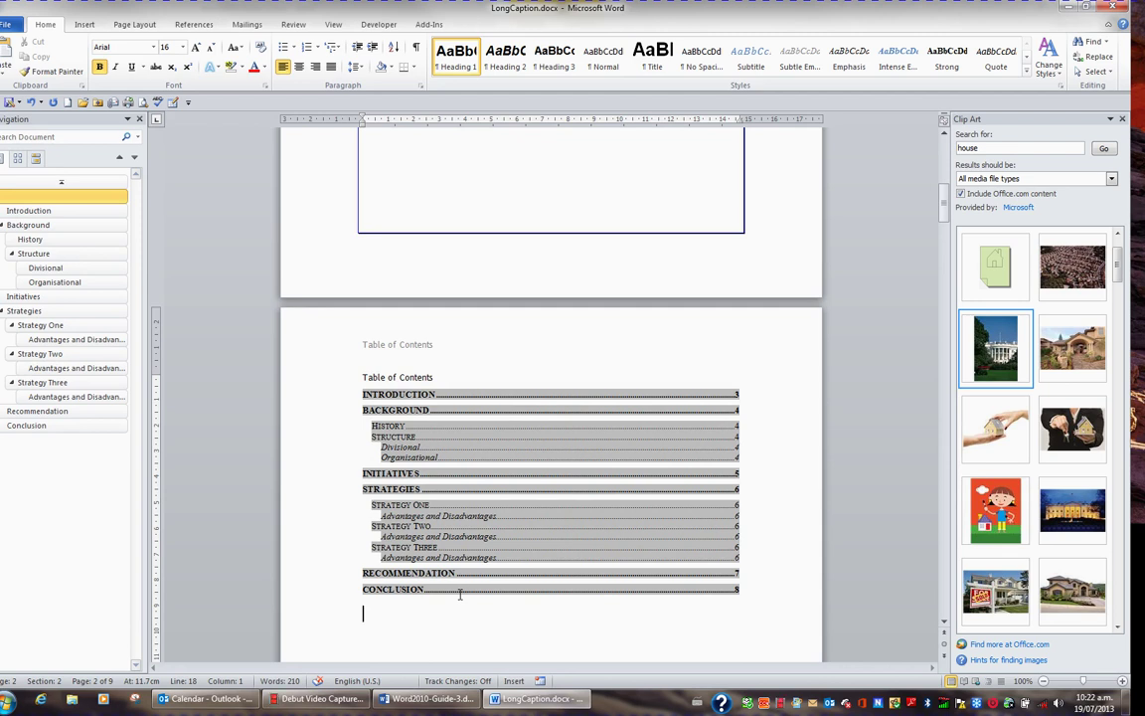
click(611, 62)
text(Ta)
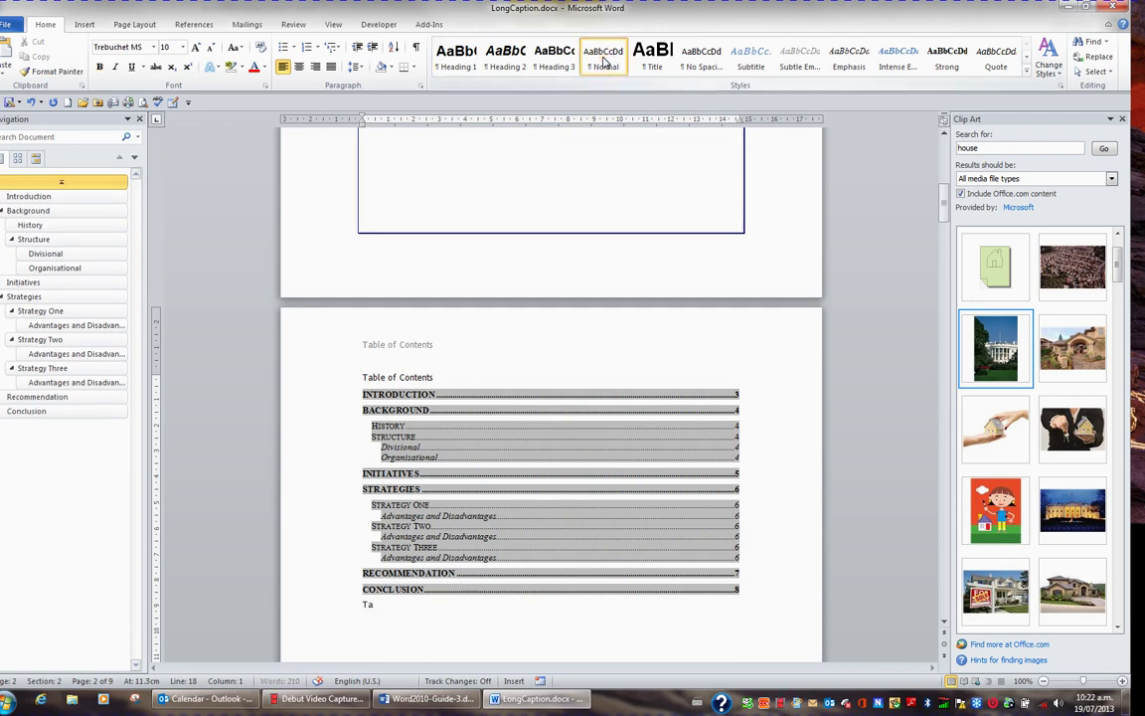
text(ble of Figures)
key(Return)
Insert a table of figures for the Illustration caption label, using the Formal format
click(194, 24)
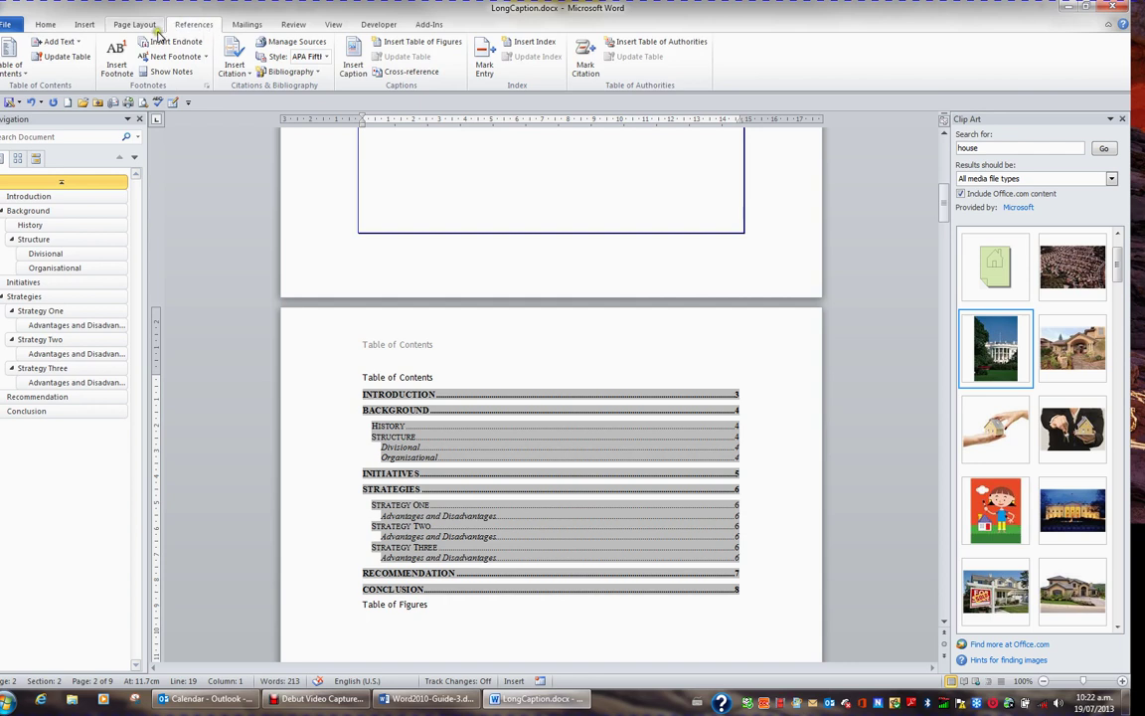
click(424, 46)
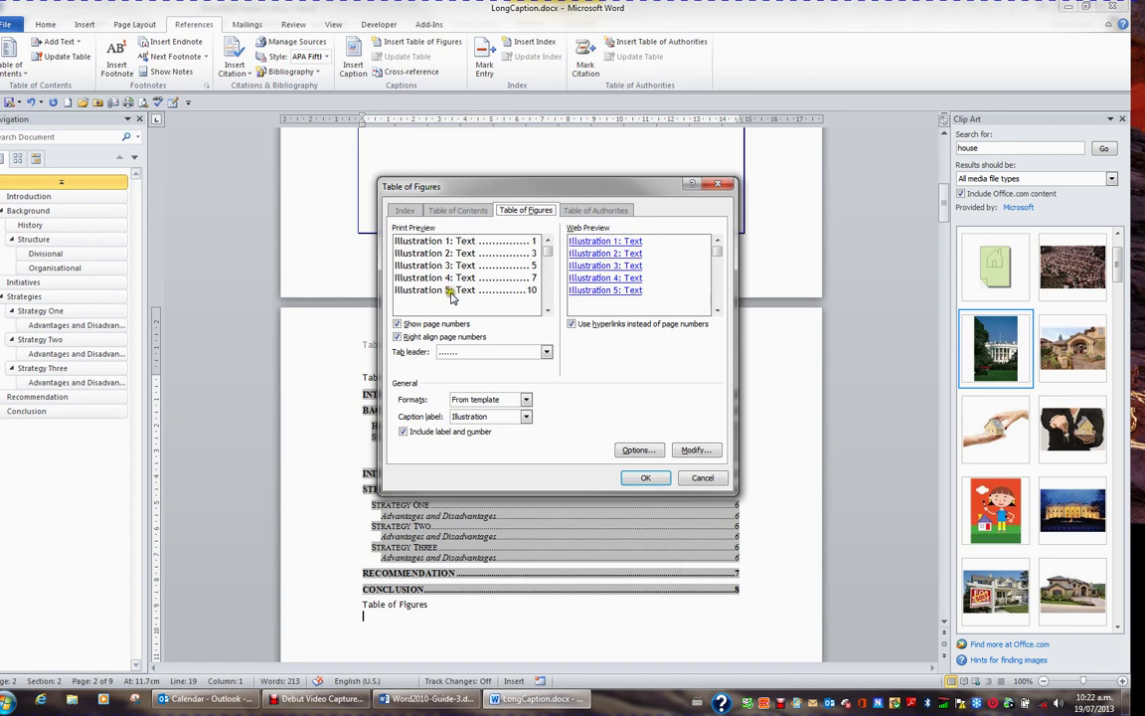
click(527, 400)
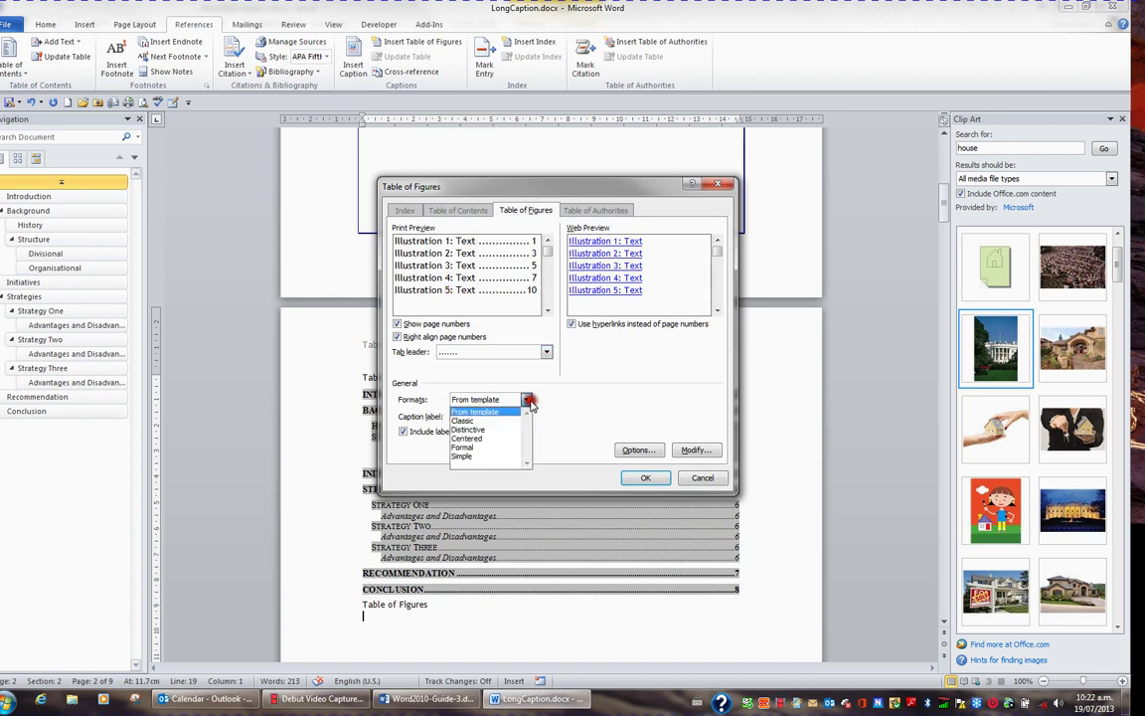
click(505, 447)
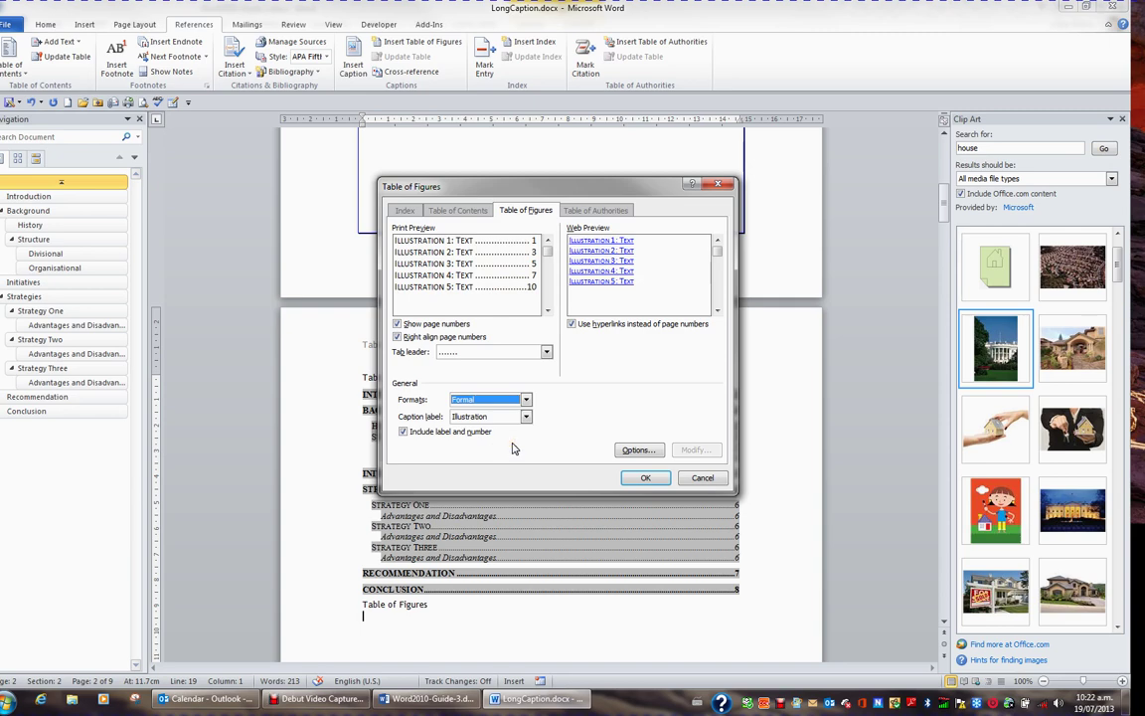
click(654, 478)
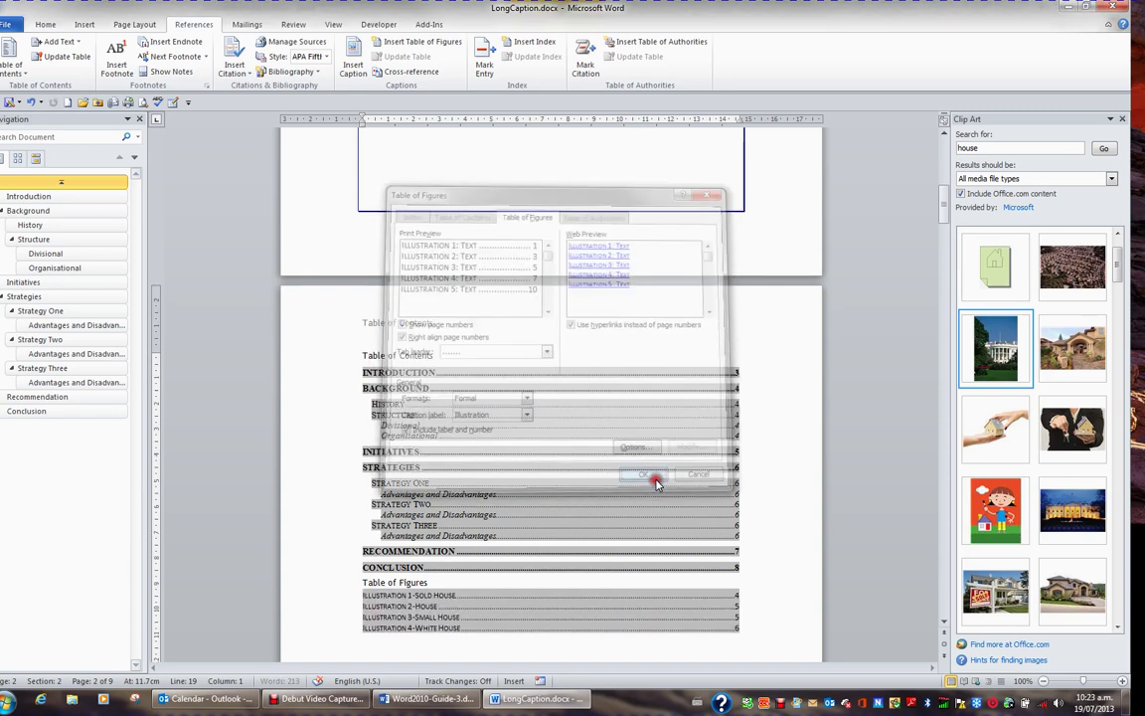
On a new line under the Divisional heading, insert the new beige house clip art and shrink it to about 5.4 × 8.1 cm
scroll(659, 473, down, 3)
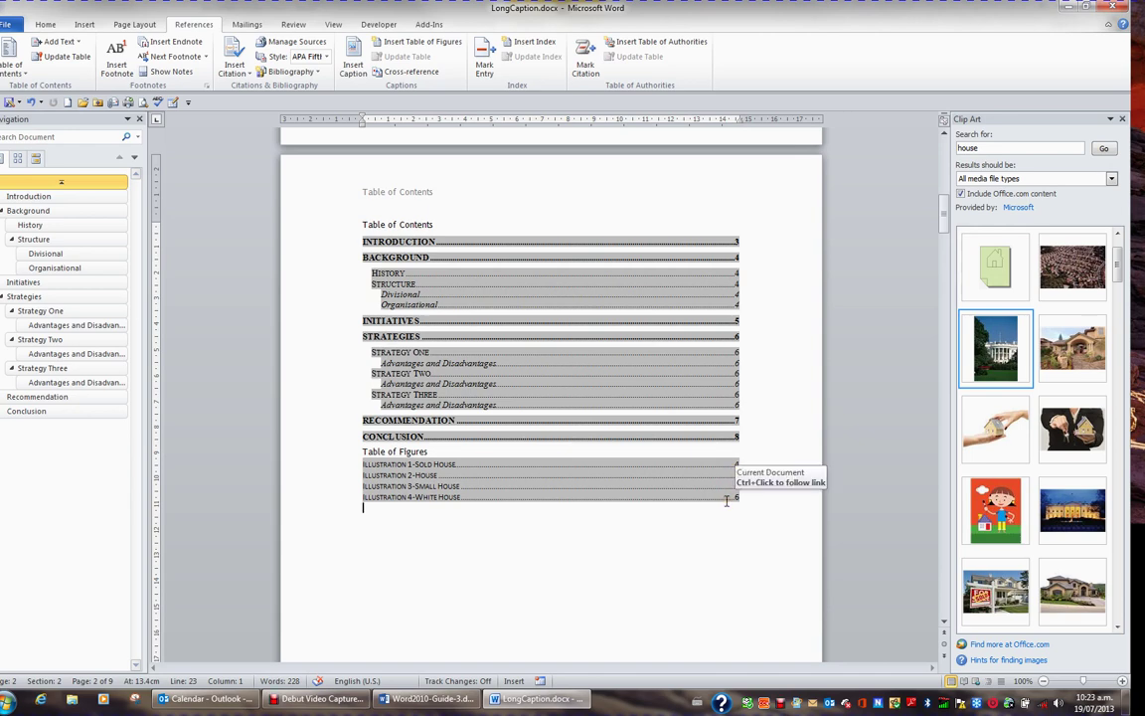
scroll(727, 501, down, 10)
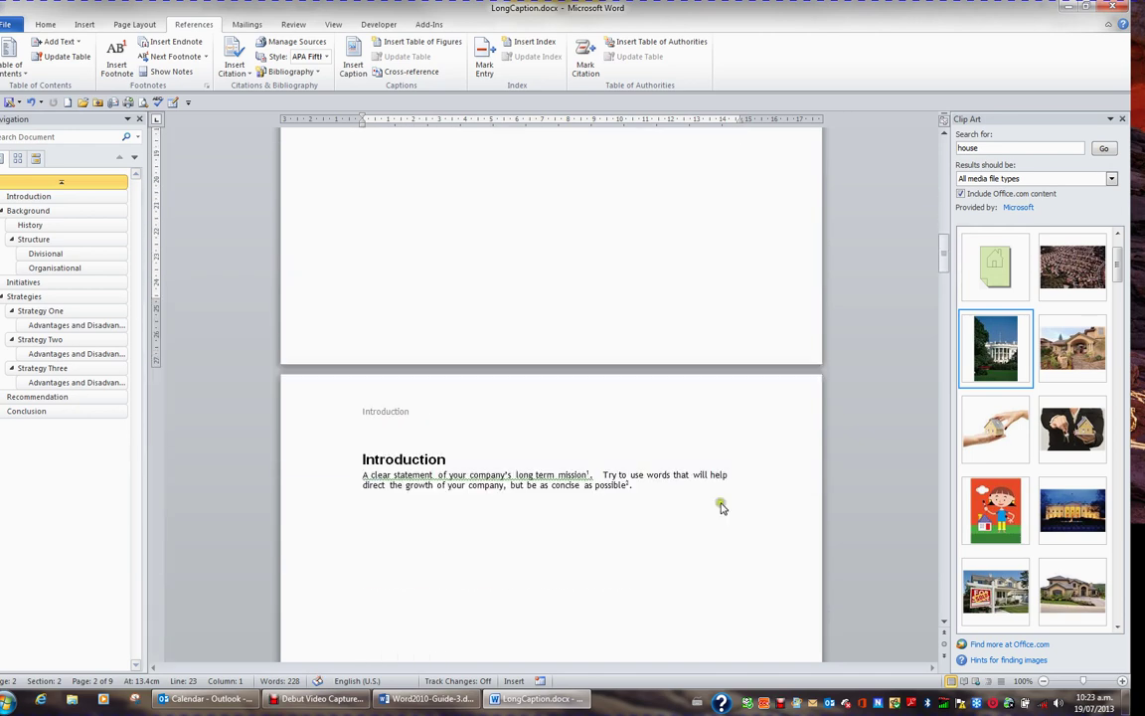
scroll(722, 508, down, 12)
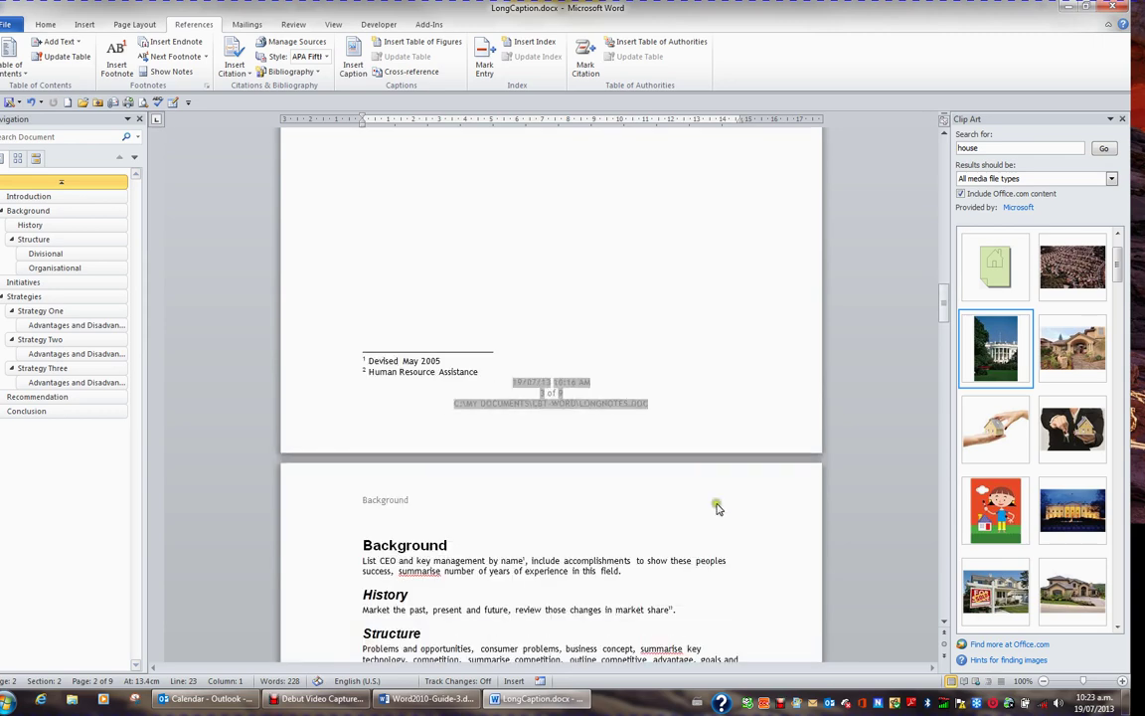
scroll(718, 505, down, 8)
scroll(680, 501, up, 1)
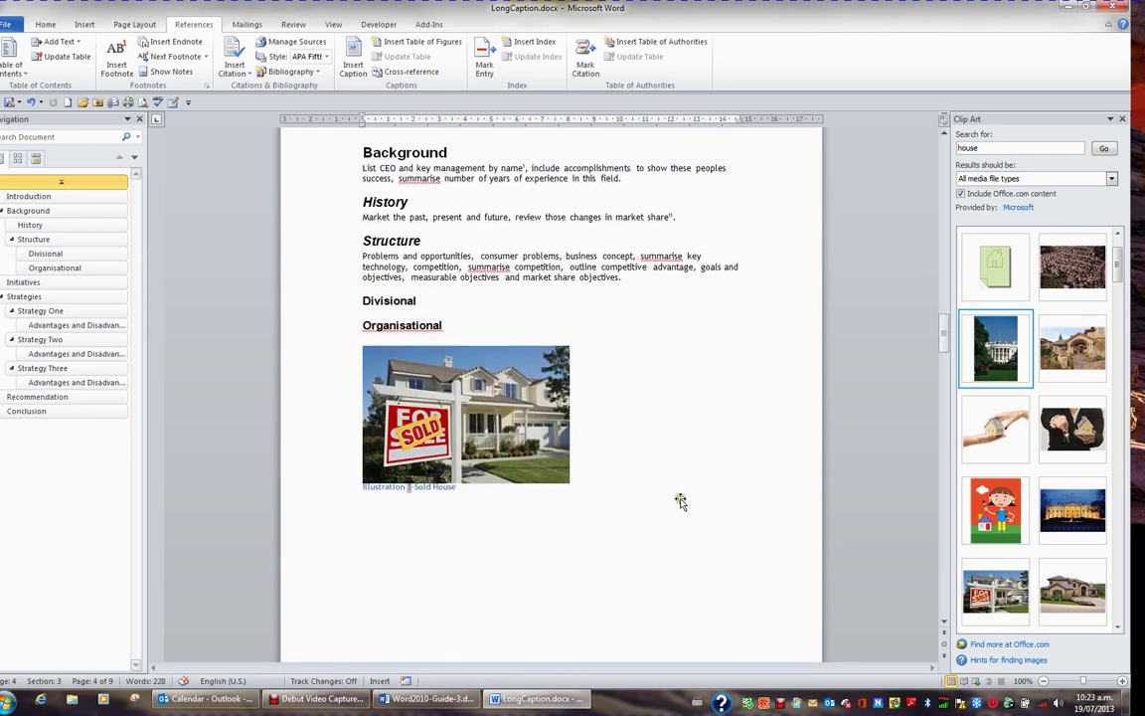
click(434, 300)
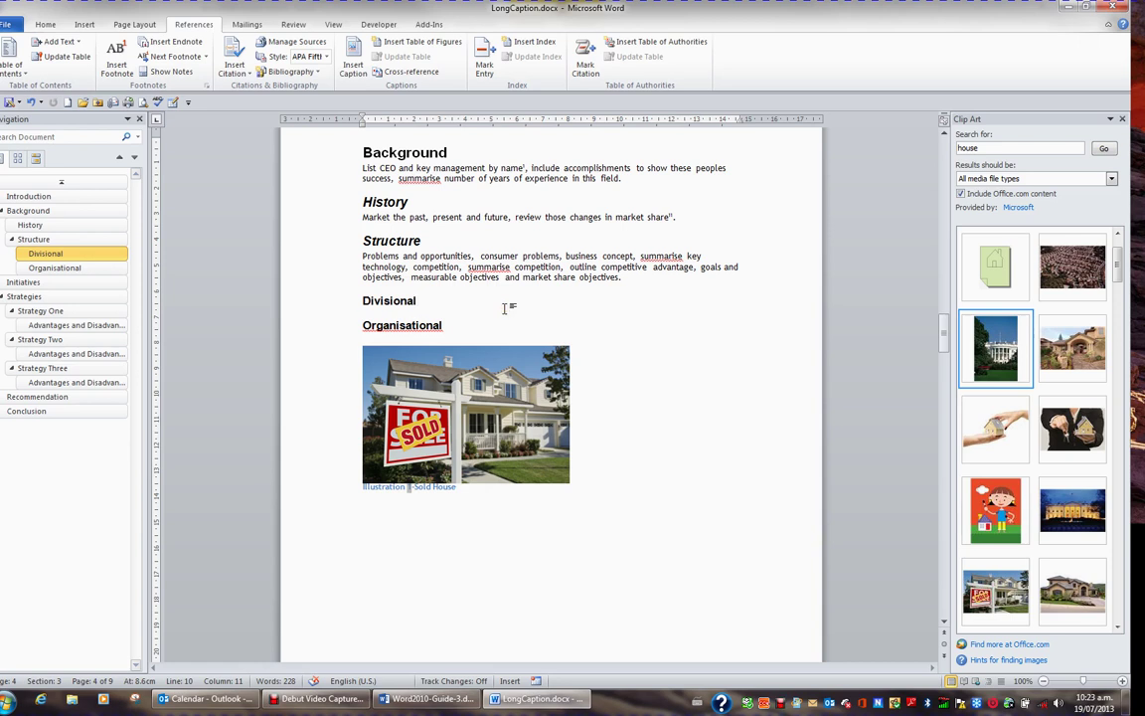
key(Return)
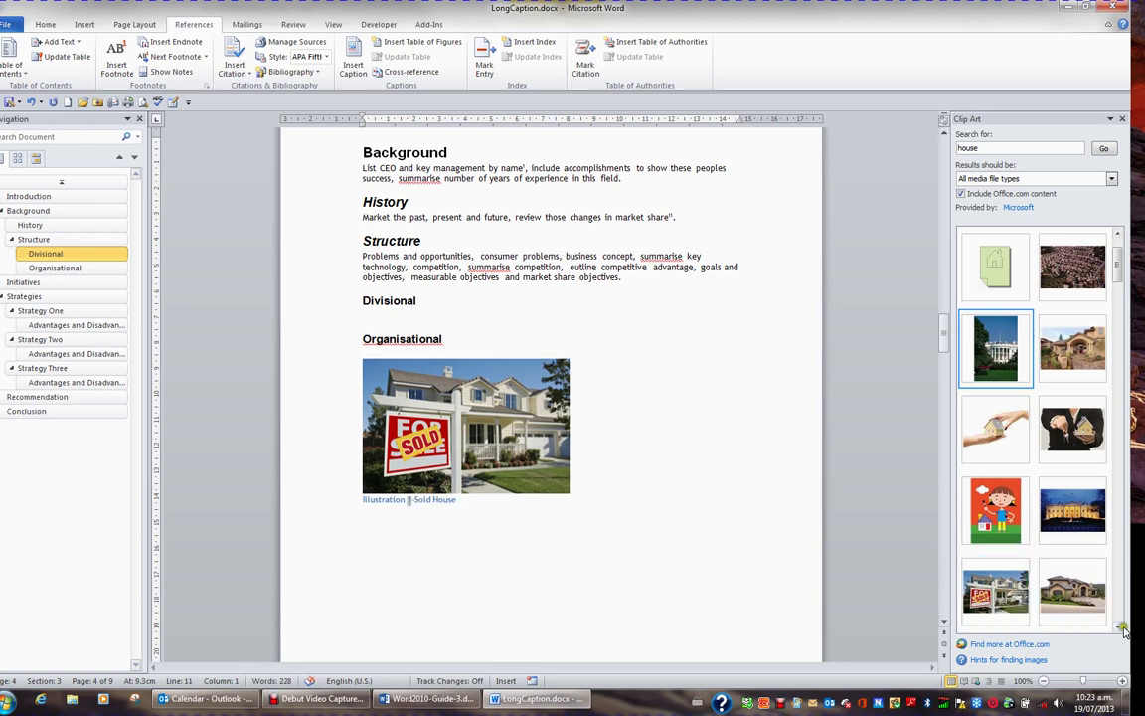
click(1121, 627)
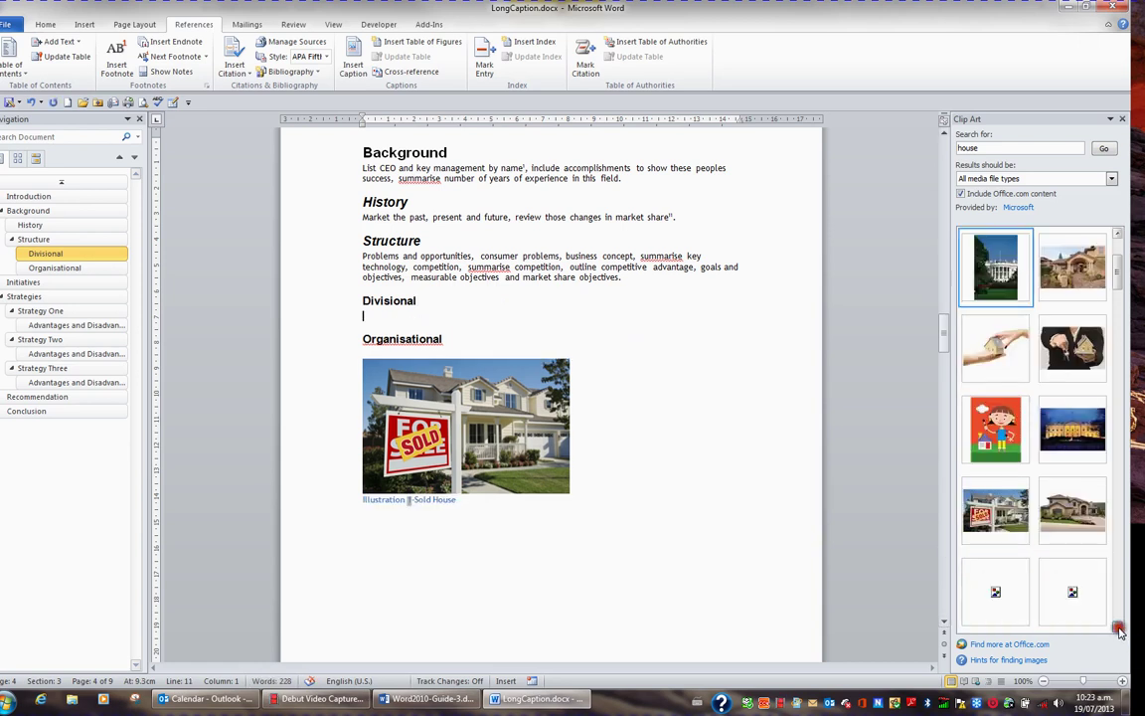
click(1079, 524)
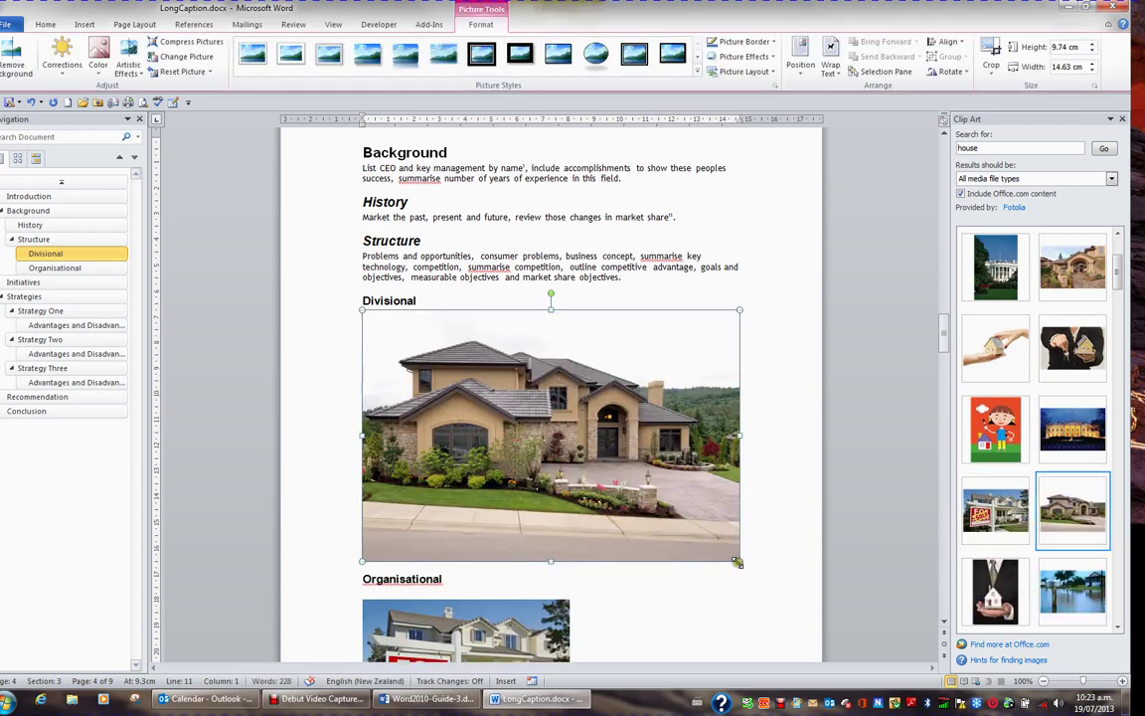
drag(737, 563, 568, 449)
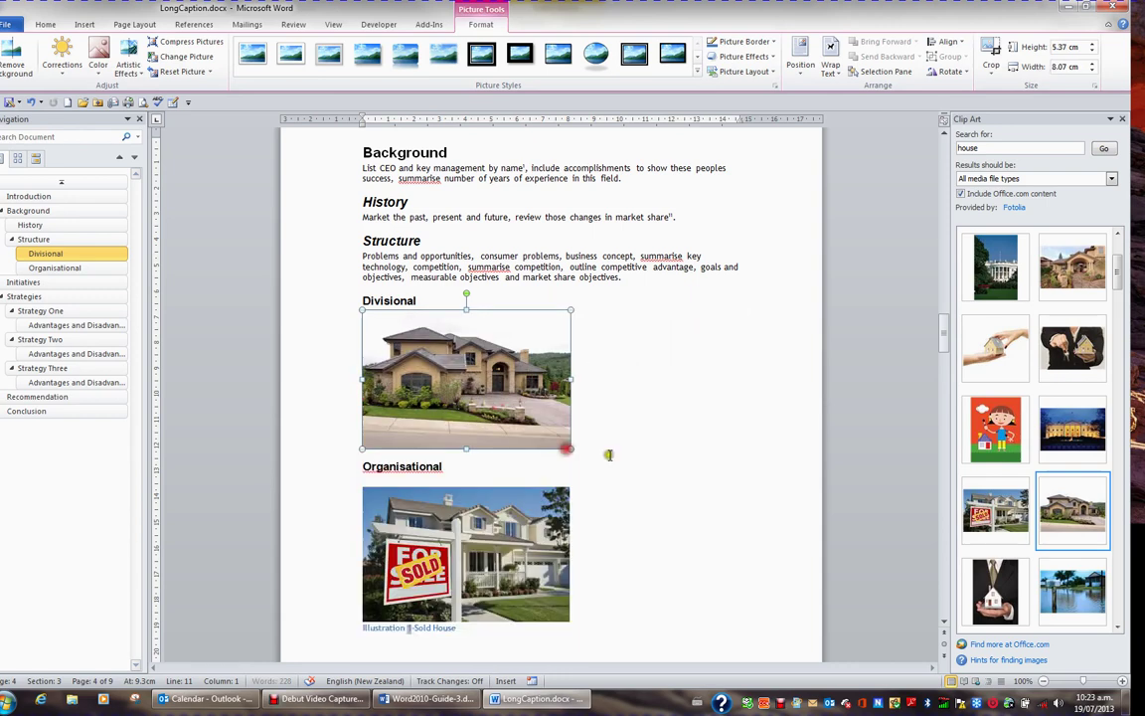
Insert the caption "Illustration 1-New House" below the house picture under Divisional
right_click(490, 390)
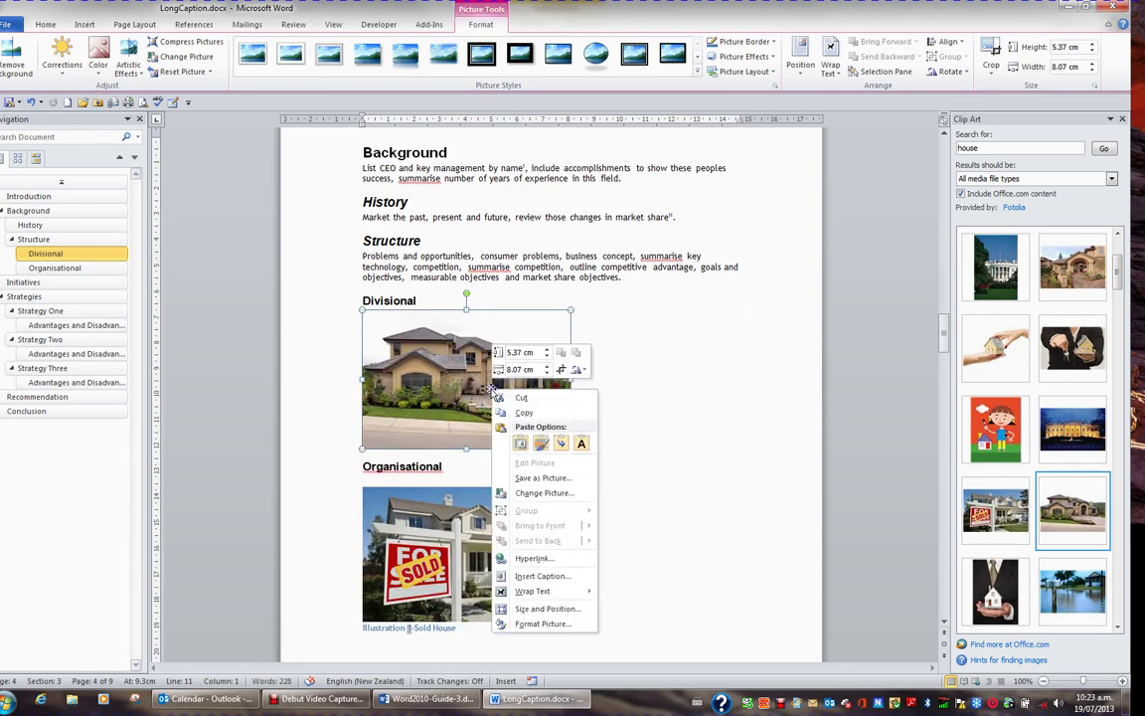
click(558, 576)
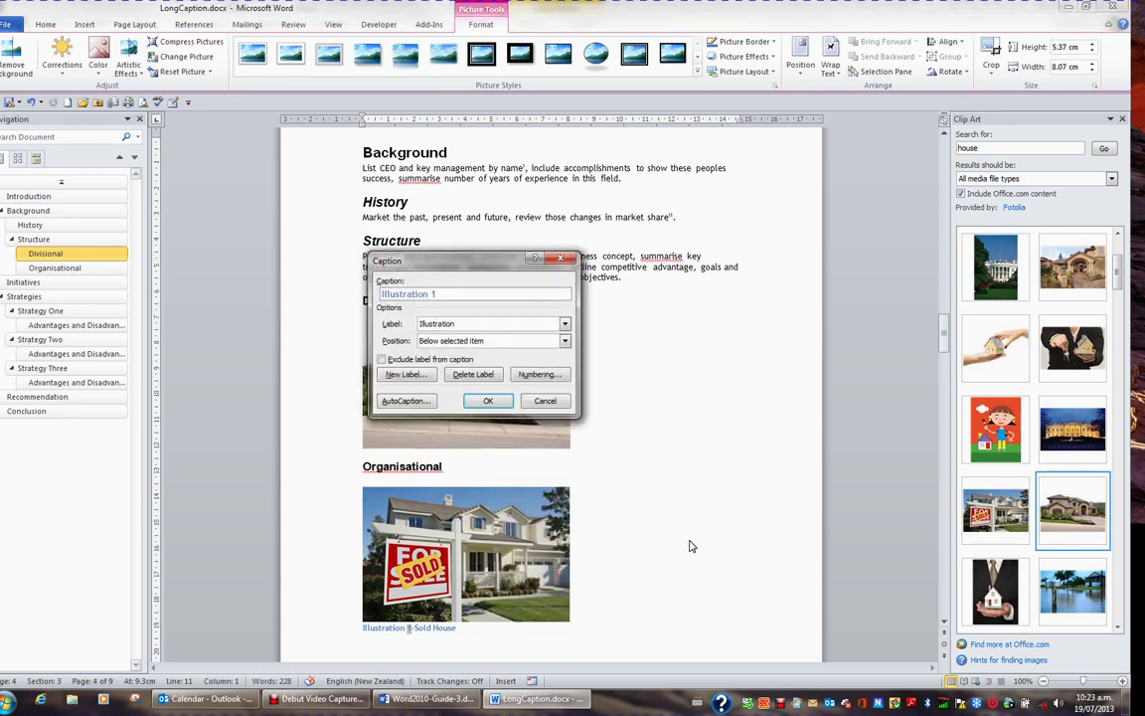
text(-New House)
click(489, 401)
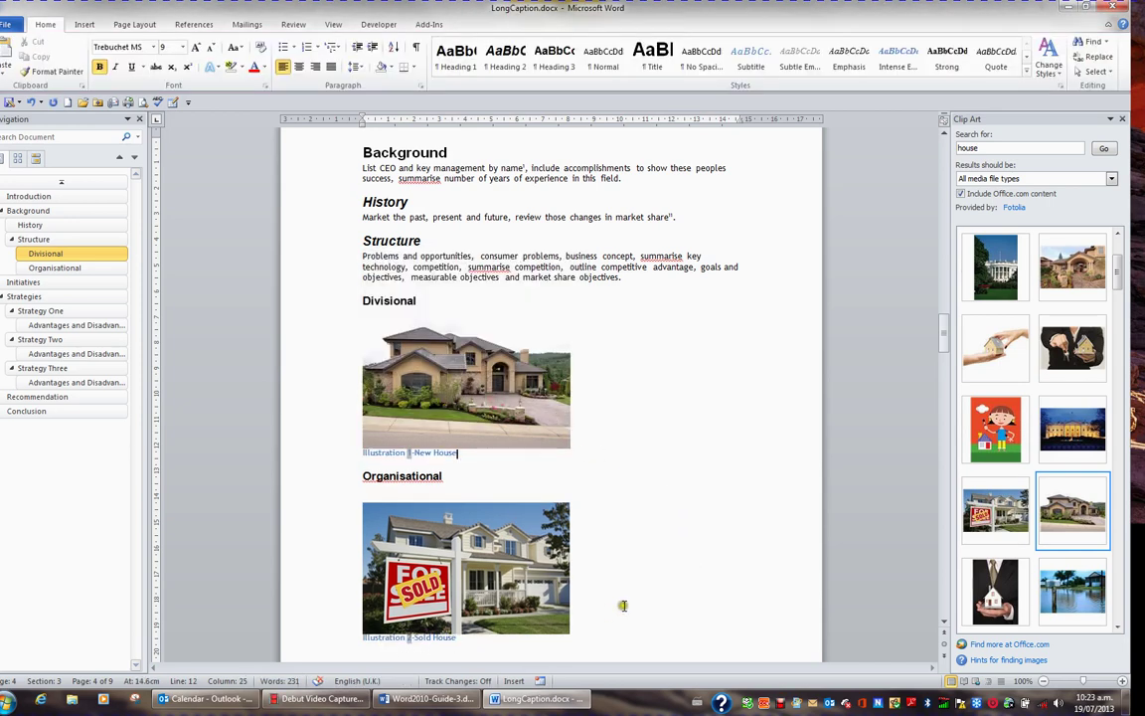
Update the entire table of figures below the table of contents, including its captions and page numbers
scroll(648, 598, down, 12)
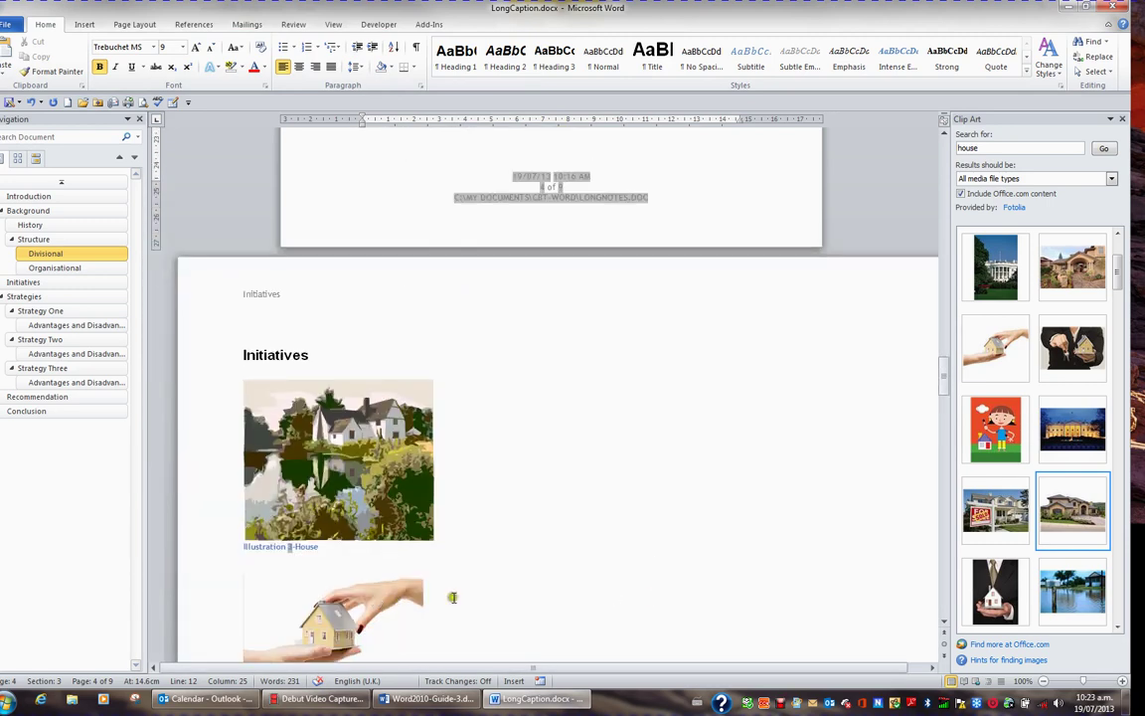
key(ctrl+Home)
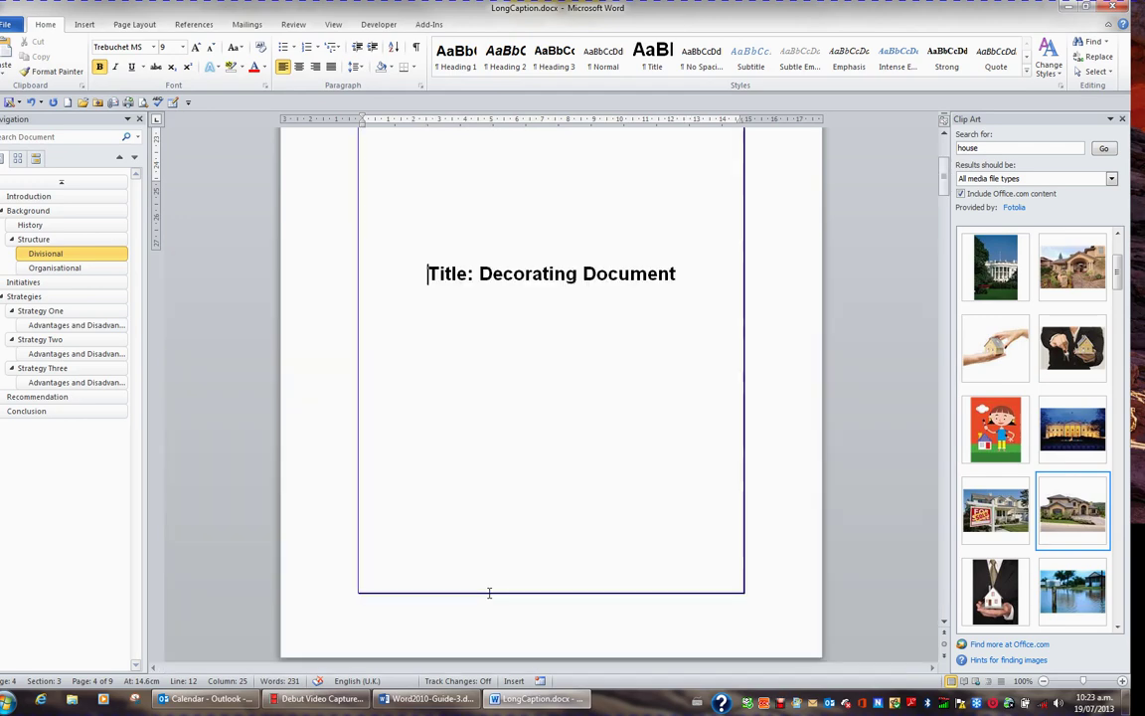
scroll(514, 445, down, 10)
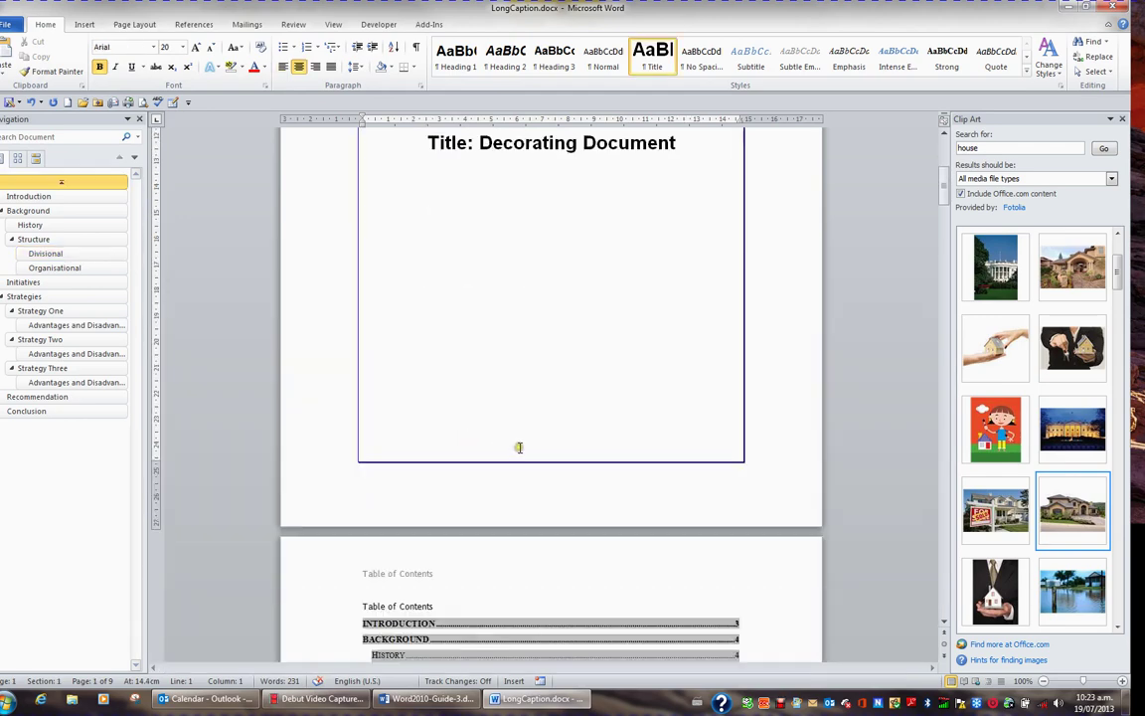
scroll(515, 448, down, 2)
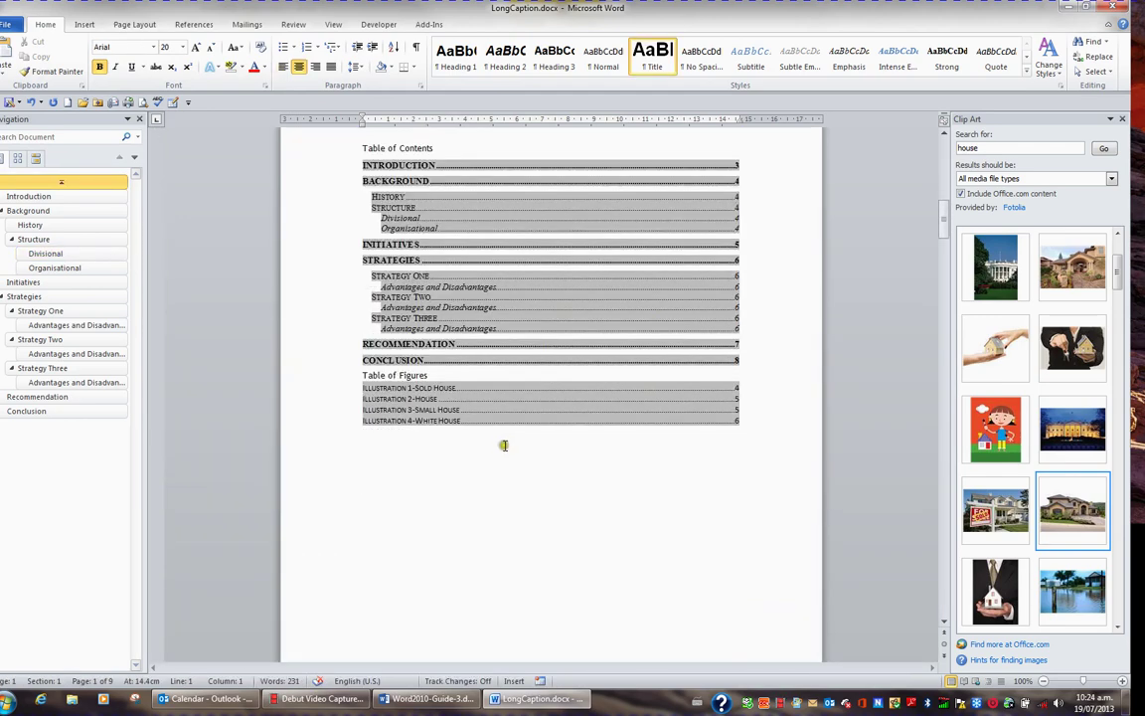
click(417, 407)
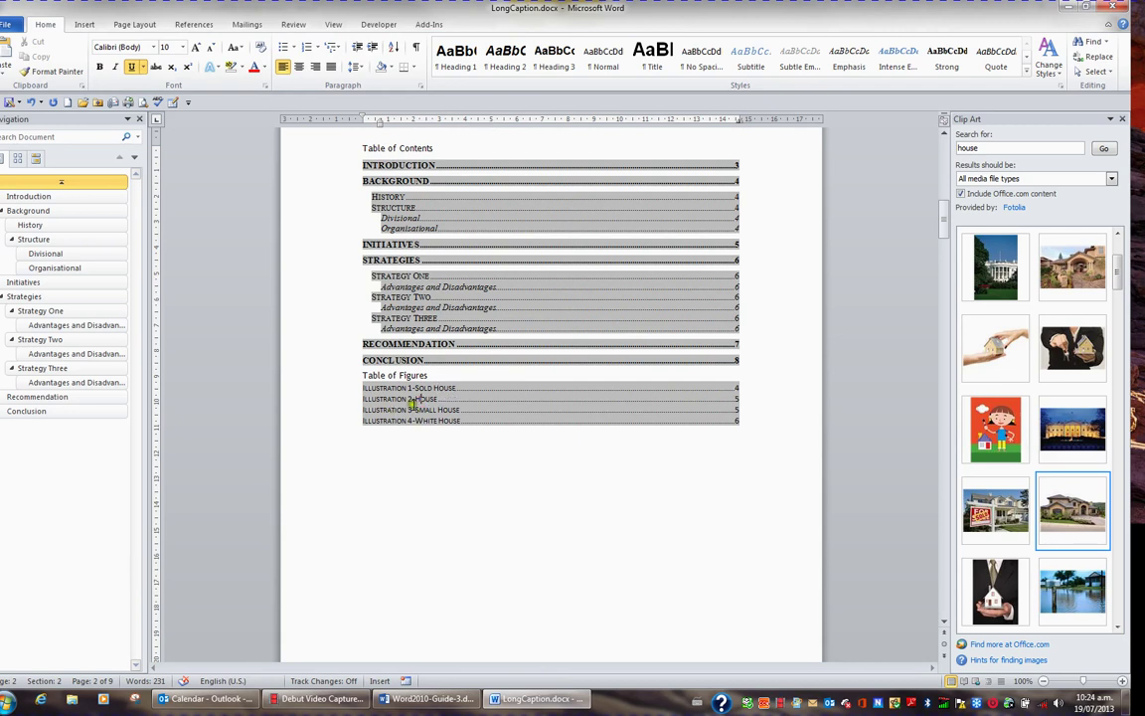
click(411, 400)
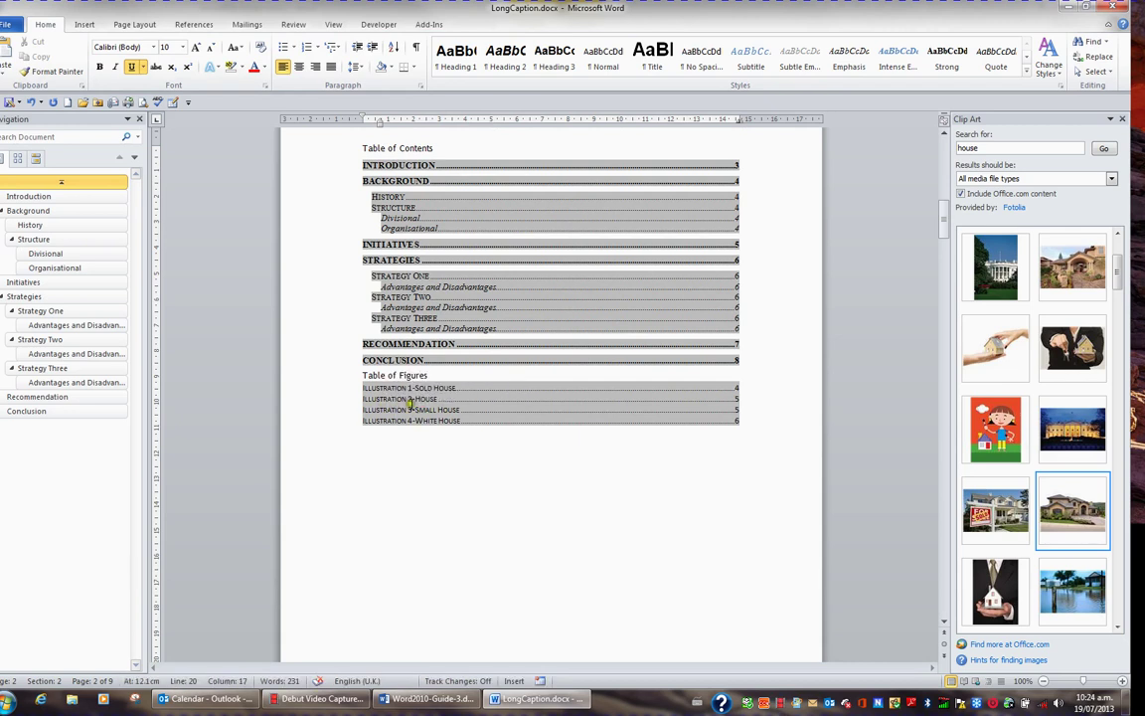
click(202, 25)
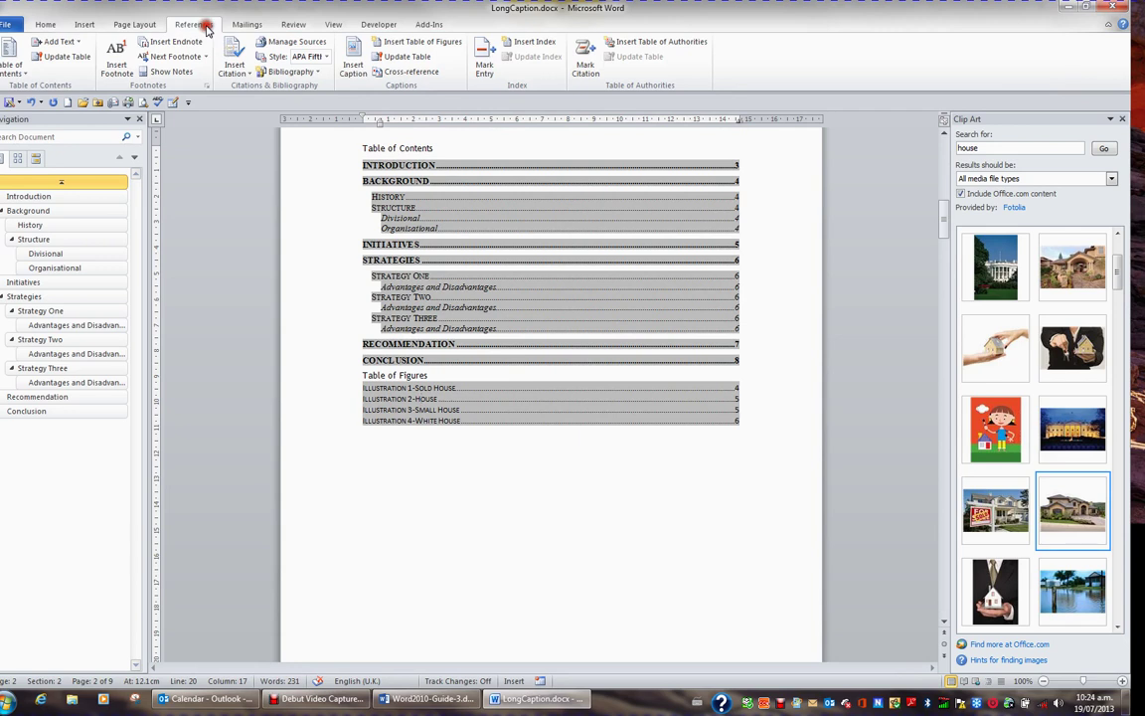
click(407, 62)
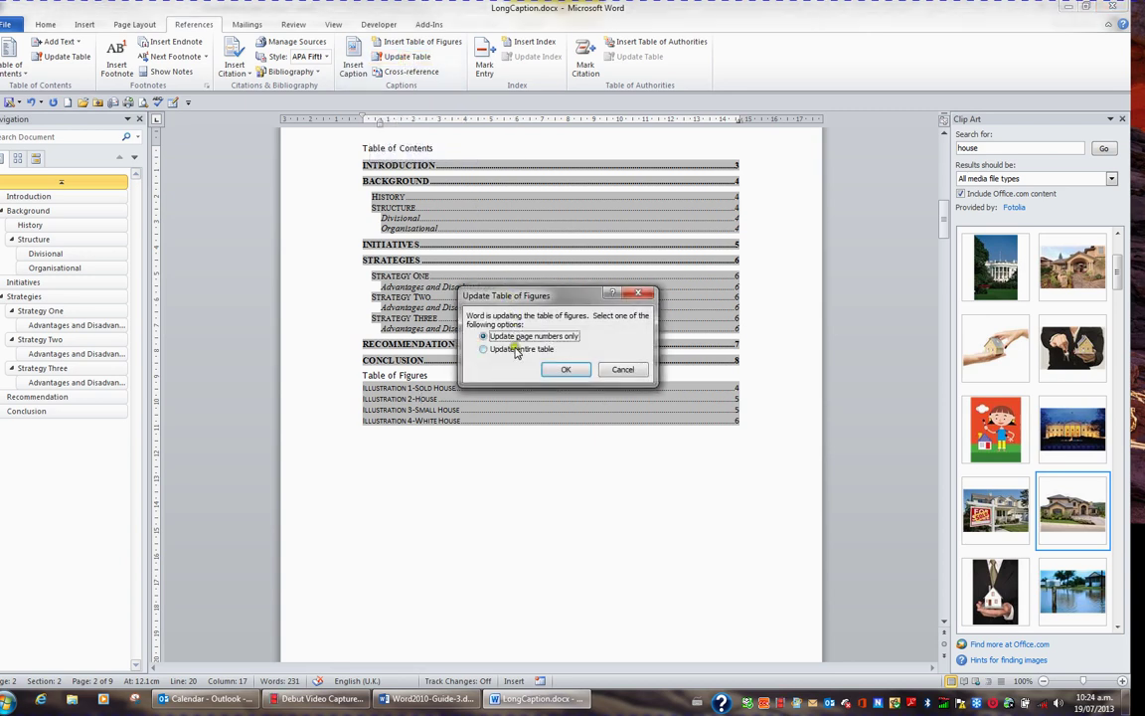
click(515, 350)
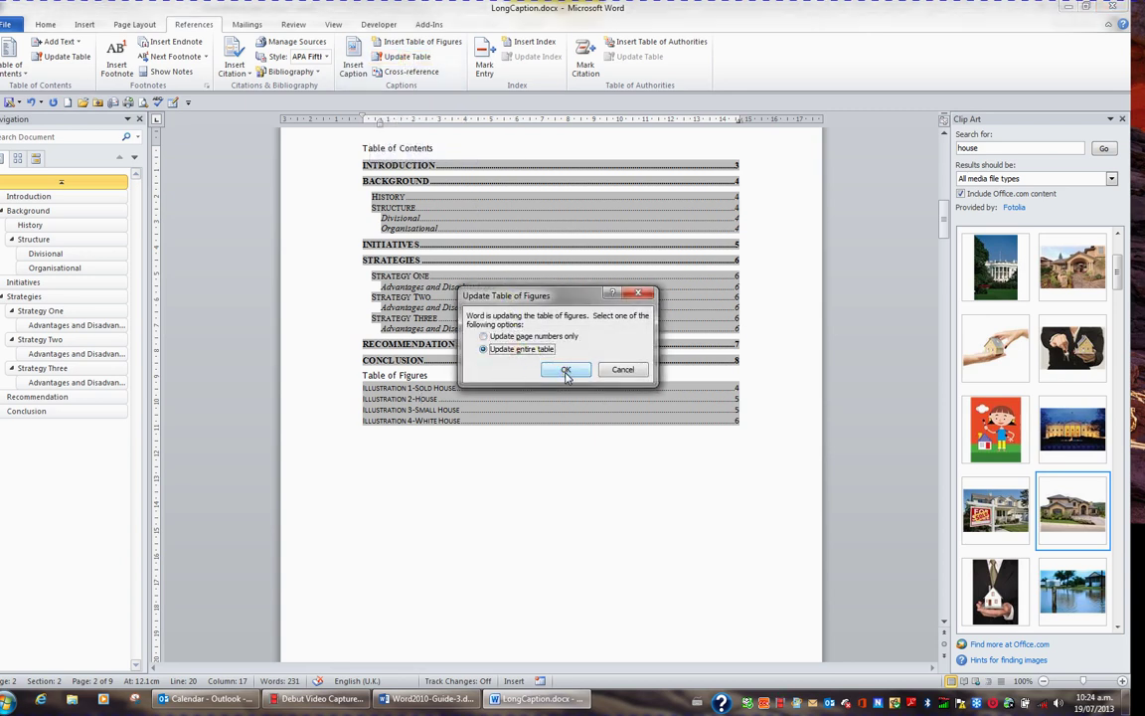
click(566, 371)
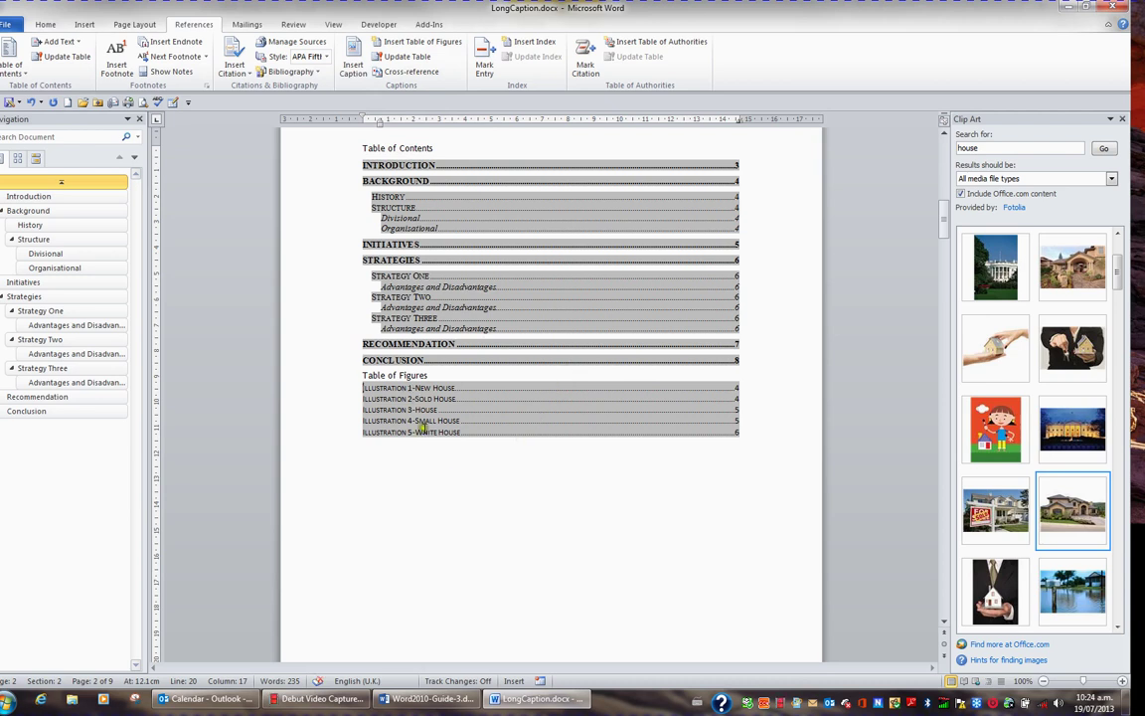